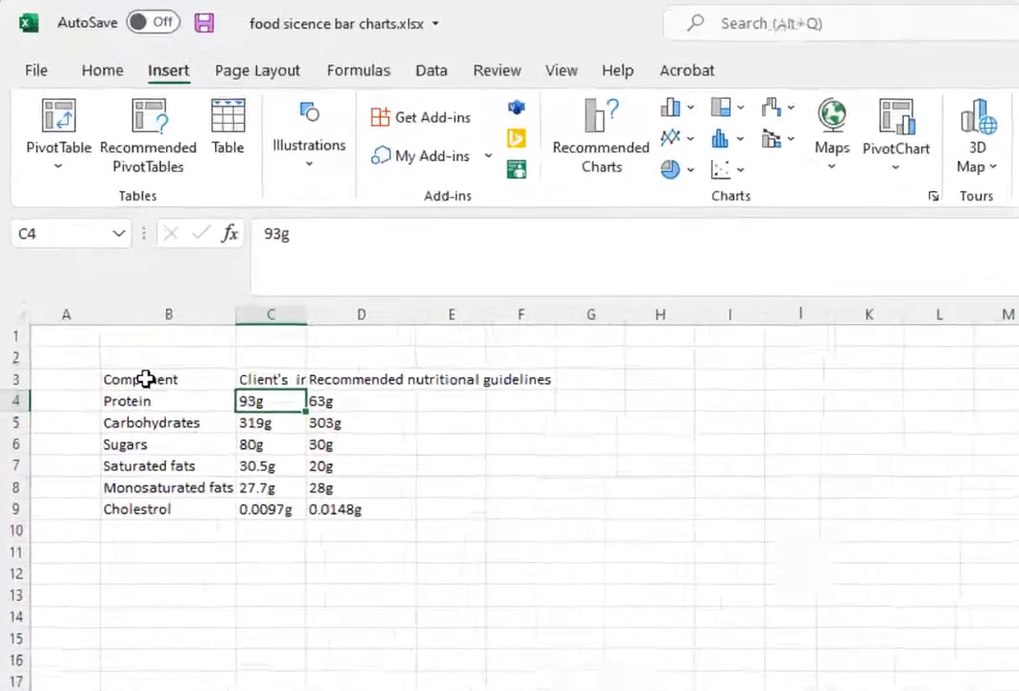
Step: Turn on text wrapping for the header cells B3:D3, keeping the vertical alignment at Bottom
{"action": "left_click", "coordinate": [129, 294]}
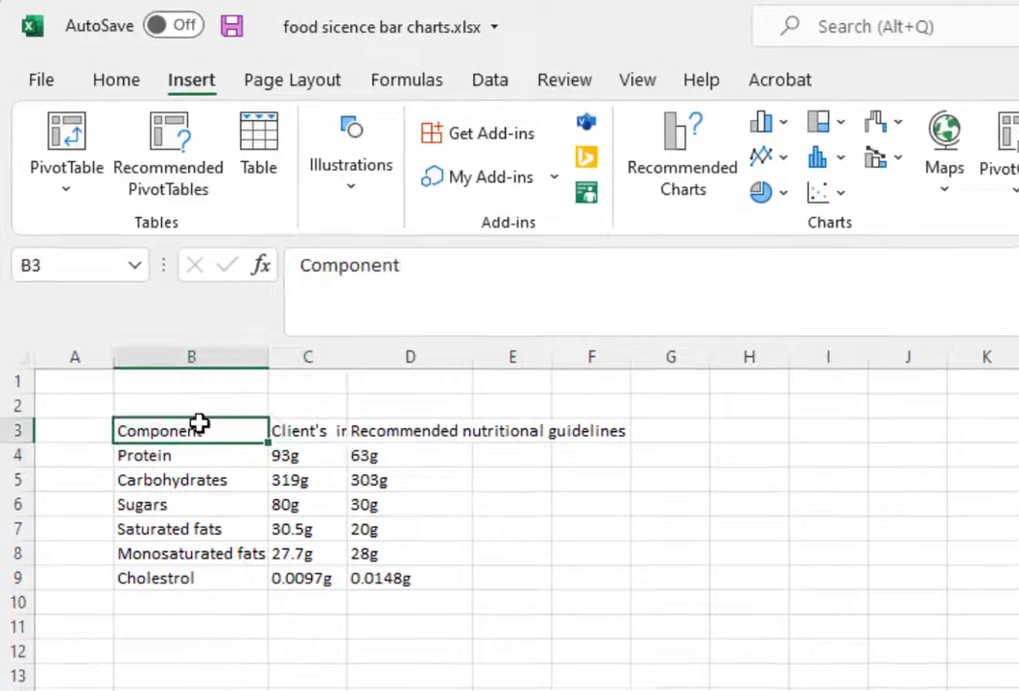
{"action": "left_click_drag", "start_coordinate": [201, 425], "coordinate": [470, 428]}
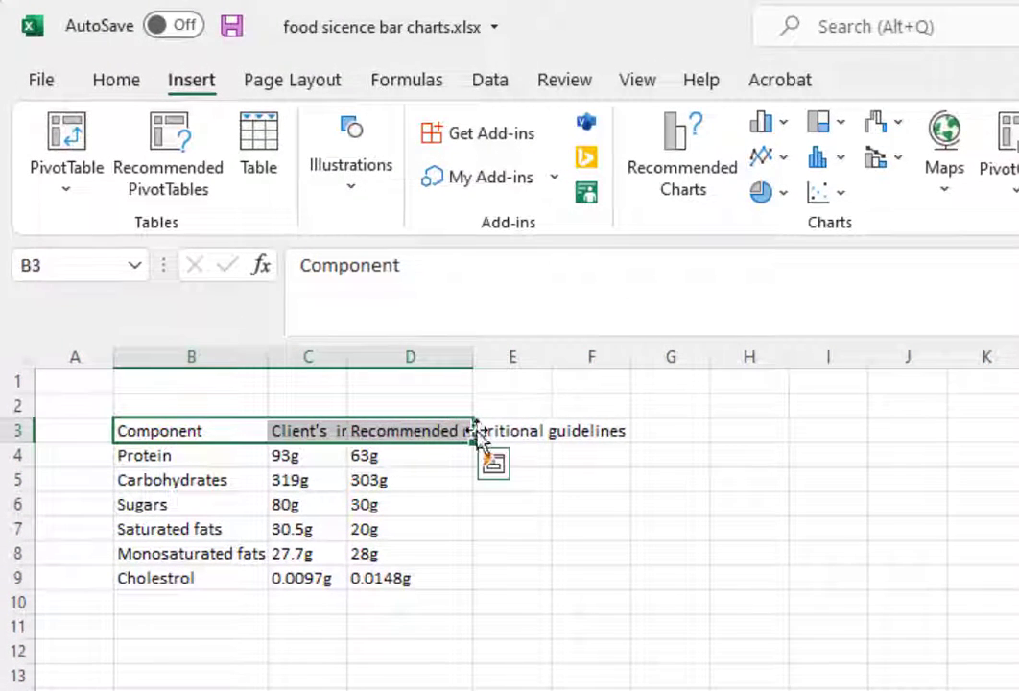
{"action": "right_click", "coordinate": [329, 434]}
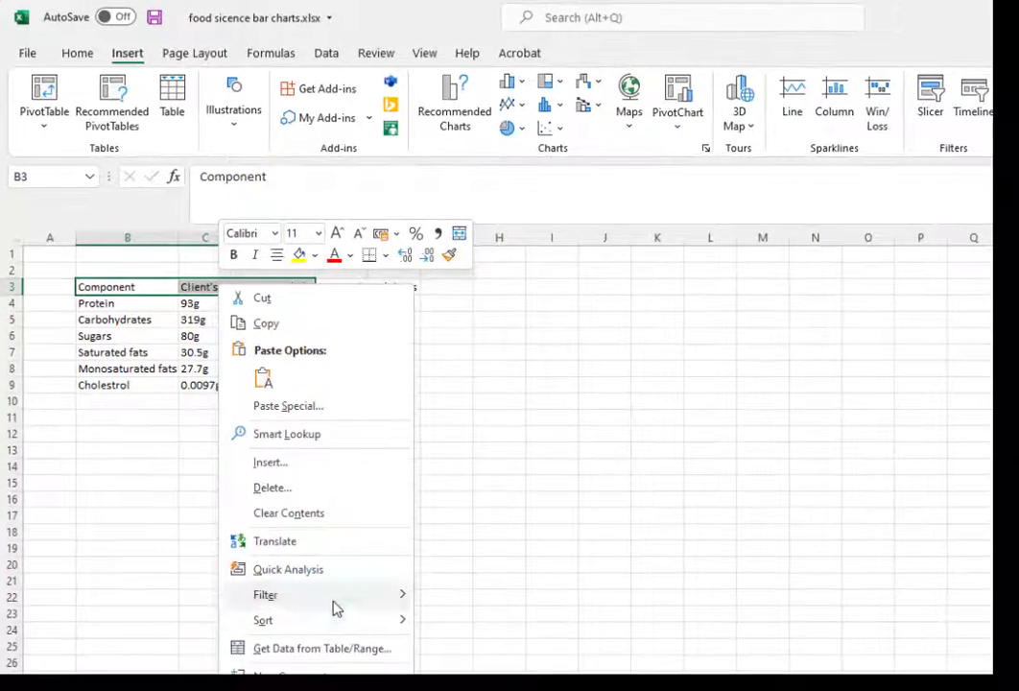
{"action": "left_click", "coordinate": [293, 690]}
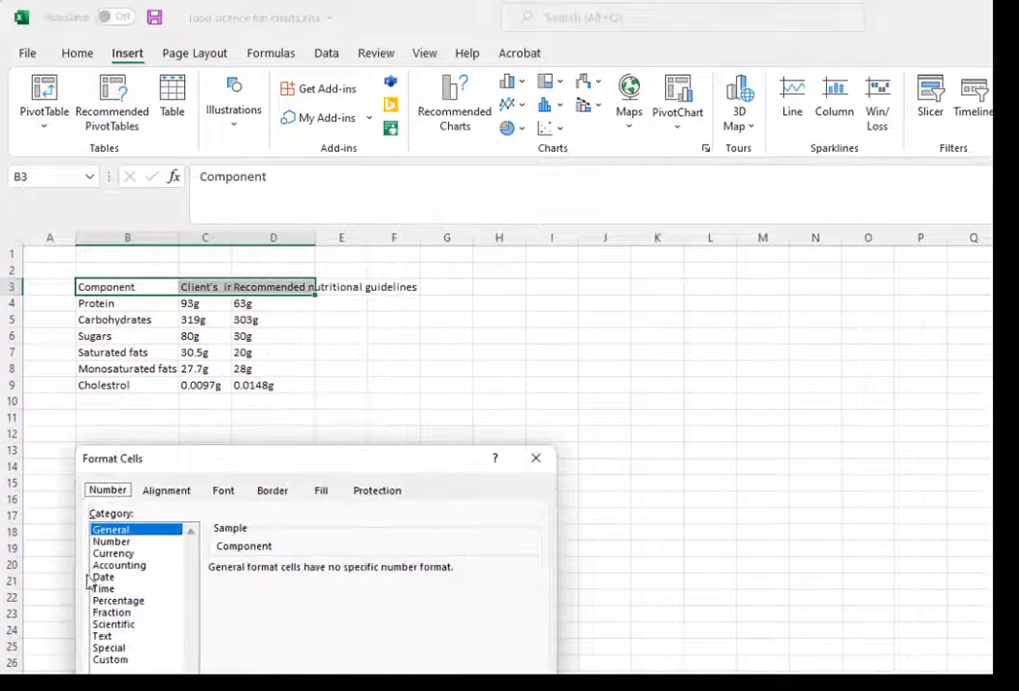
{"action": "left_click", "coordinate": [173, 493]}
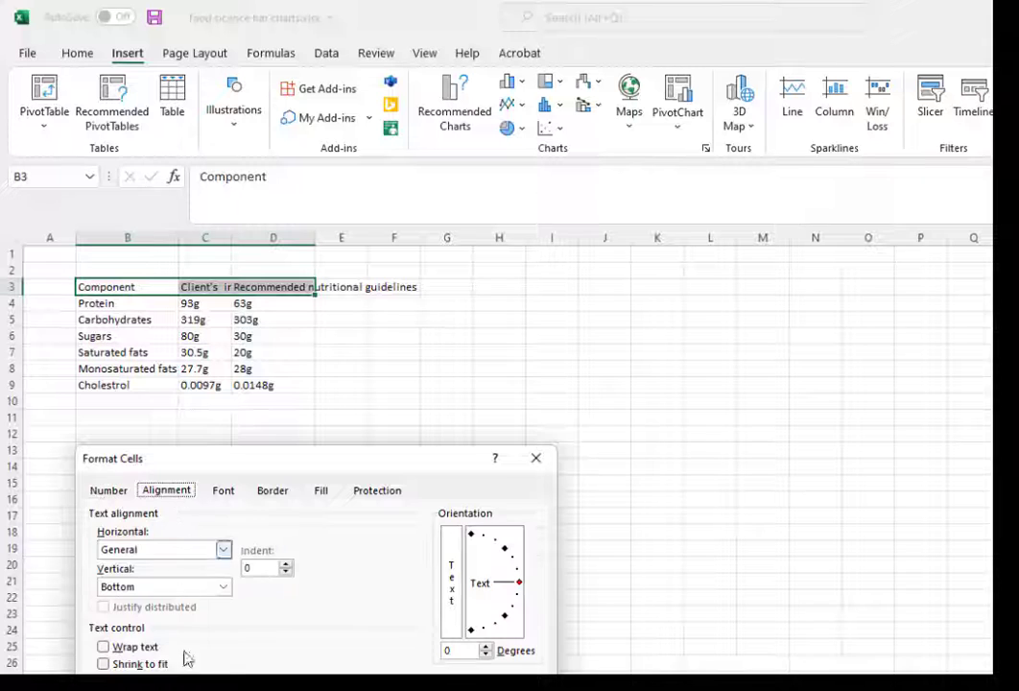
{"action": "left_click", "coordinate": [131, 648]}
{"action": "left_click", "coordinate": [165, 588]}
{"action": "left_click", "coordinate": [125, 627]}
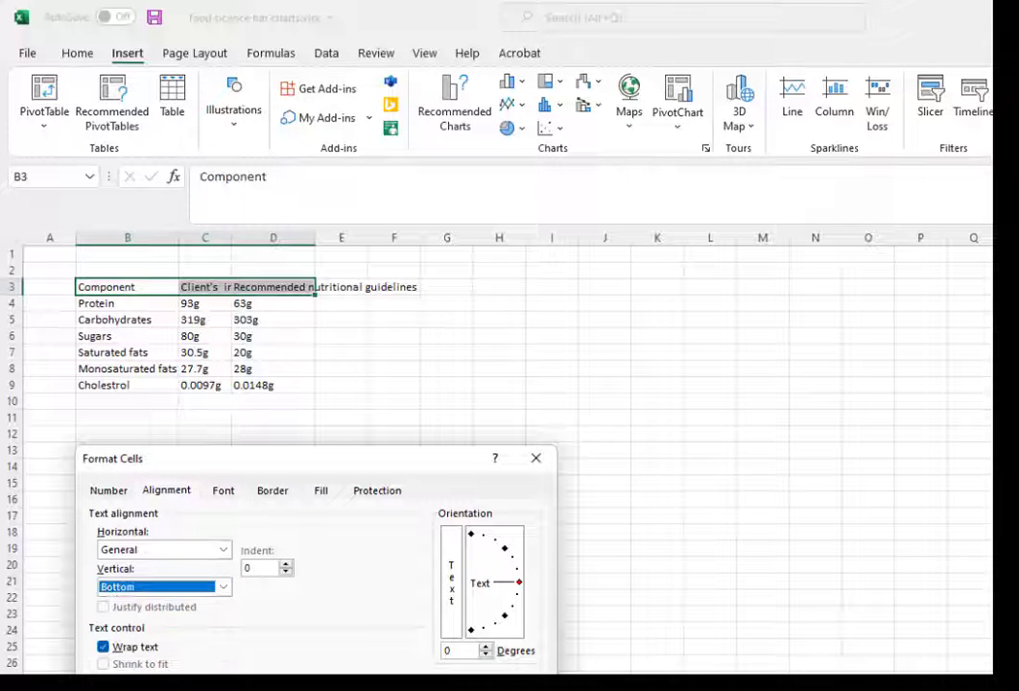
{"action": "key", "text": "Return"}
{"action": "left_click", "coordinate": [393, 297]}
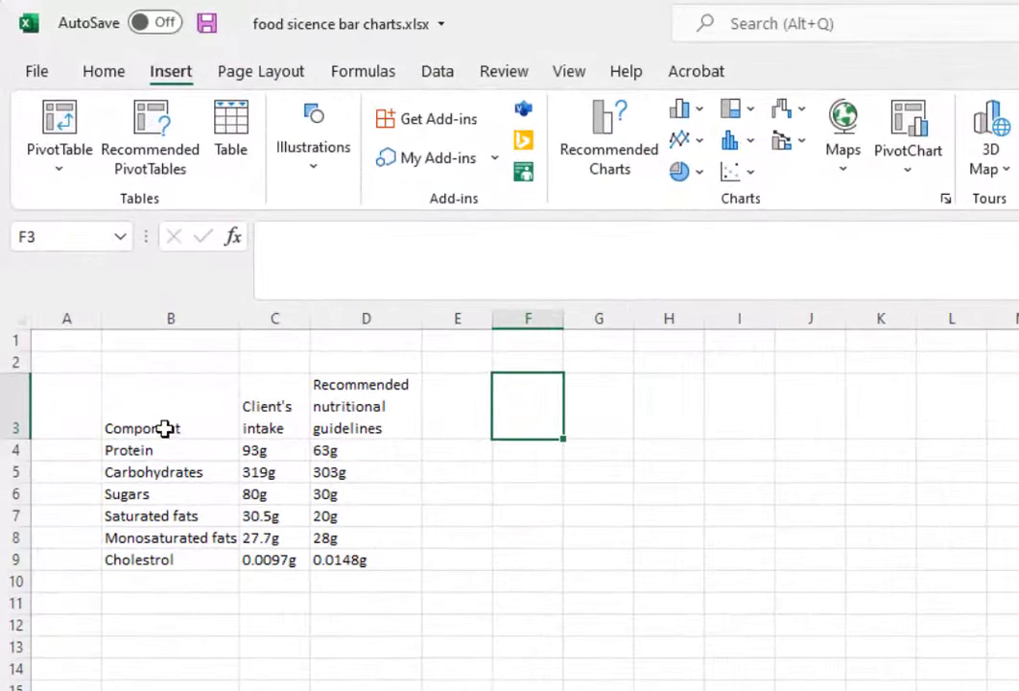
{"action": "left_click_drag", "start_coordinate": [140, 448], "coordinate": [344, 569]}
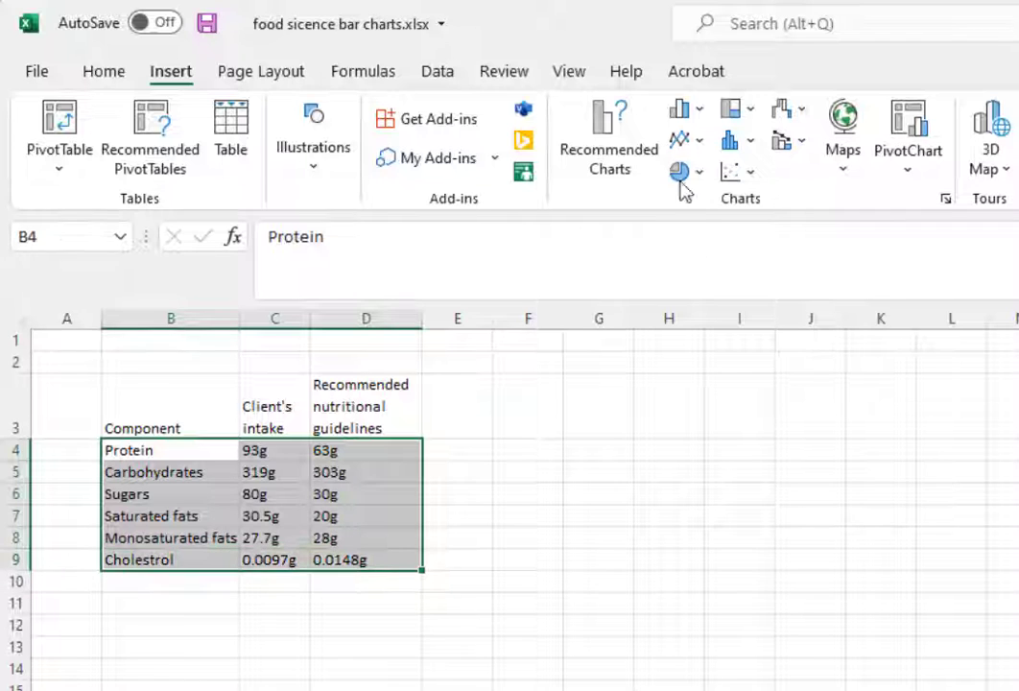
{"action": "left_click", "coordinate": [622, 174]}
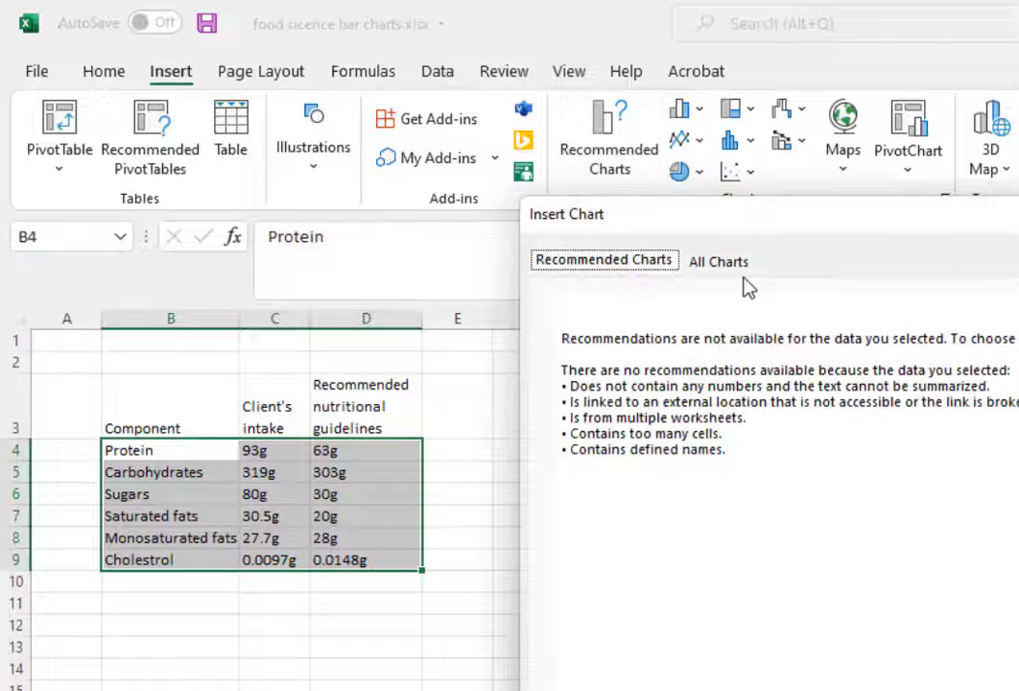
{"action": "key", "text": "Escape"}
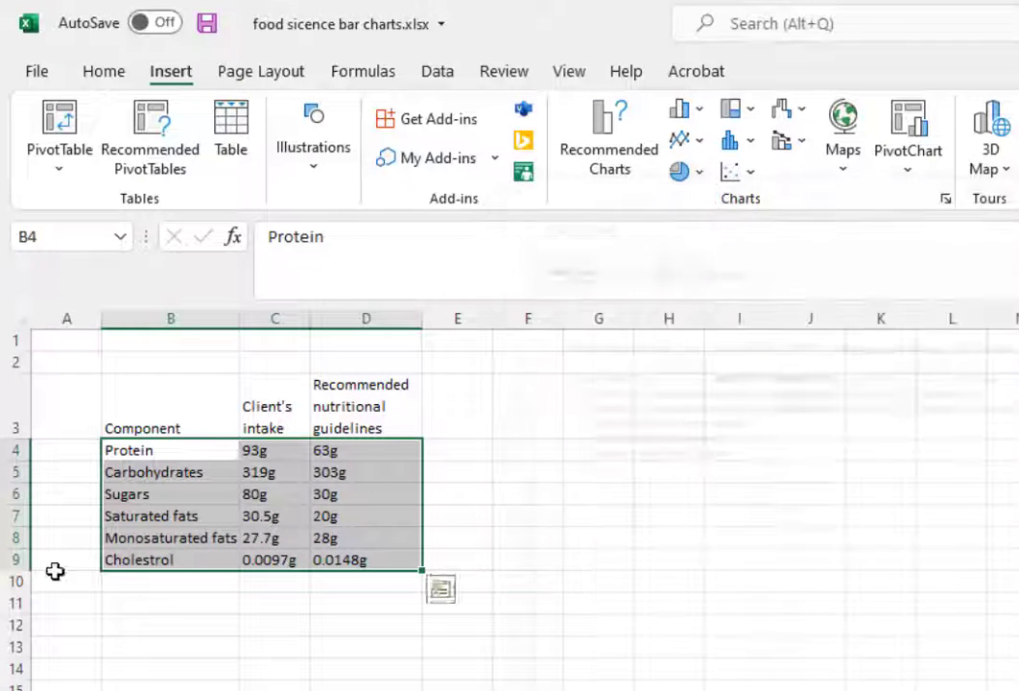
Step: Append the unit "/g" to the "Client's intake" and "Recommended nutritional guidelines" headers in C3 and D3
{"action": "left_click", "coordinate": [266, 450]}
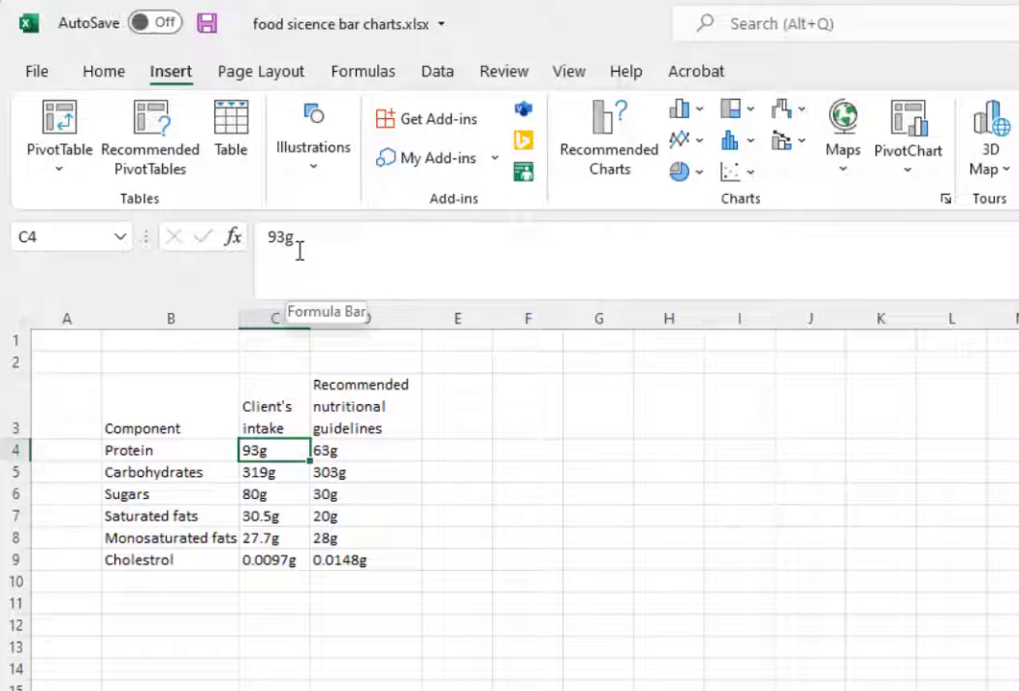
{"action": "left_click", "coordinate": [280, 409]}
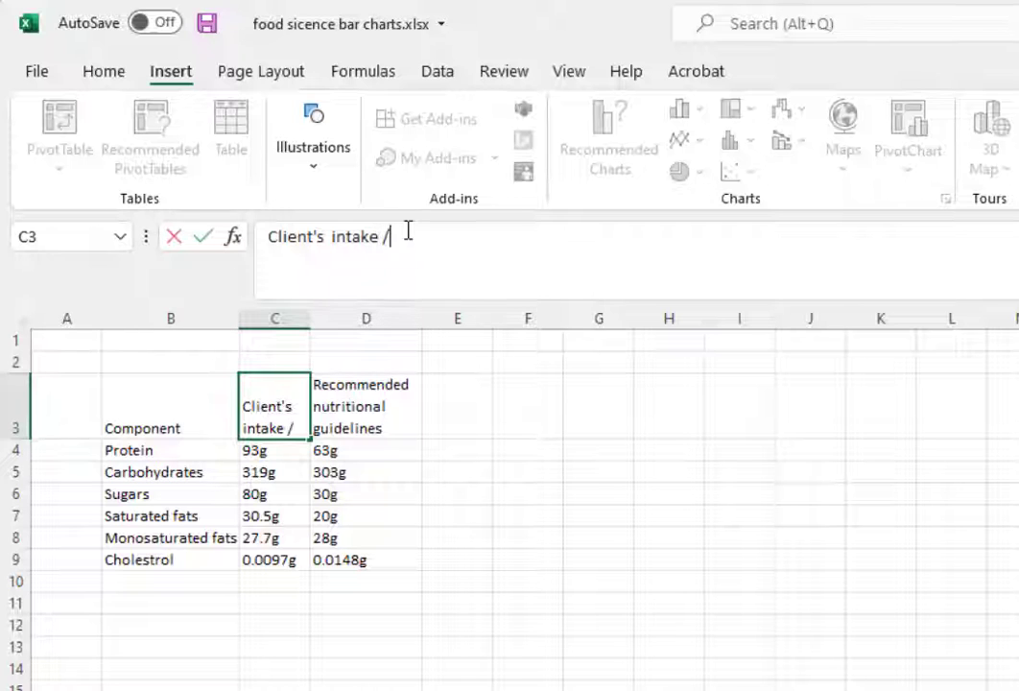
{"action": "left_click", "coordinate": [334, 395]}
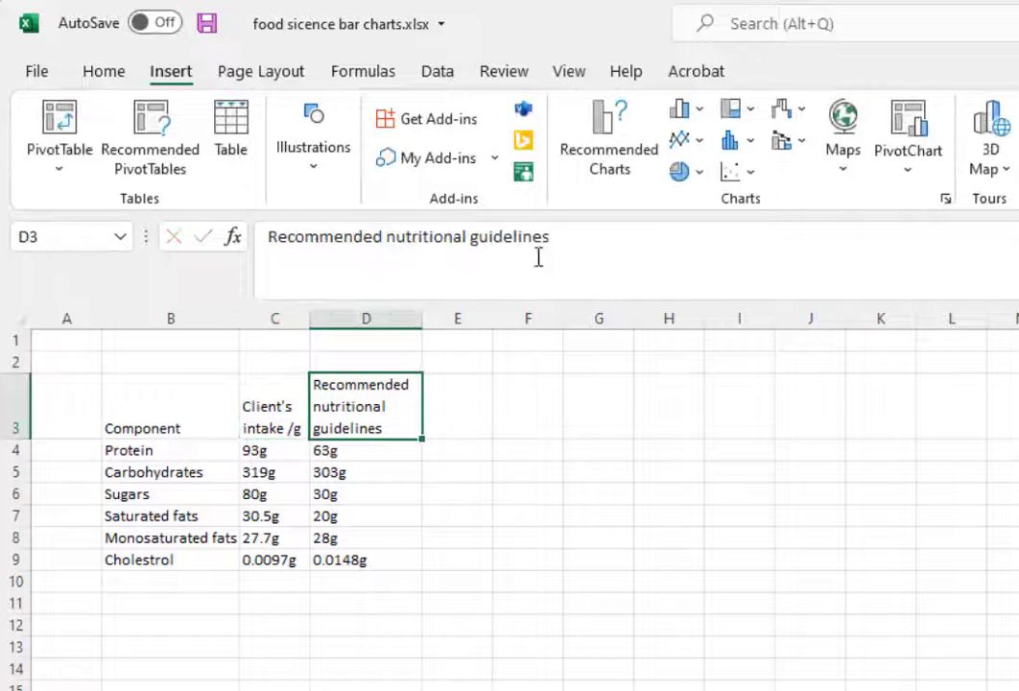
{"action": "left_click", "coordinate": [603, 247]}
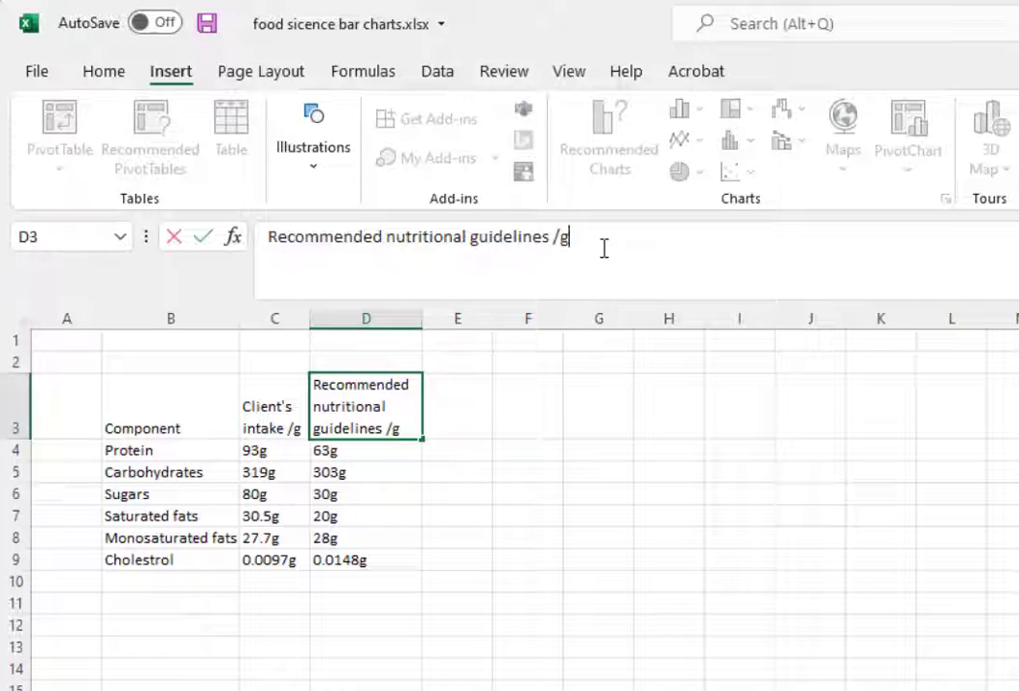
{"action": "type", "text": "/g"}
Step: Remove the letter g from every value in C4:D9 so the cells hold plain numbers
{"action": "left_click", "coordinate": [269, 451]}
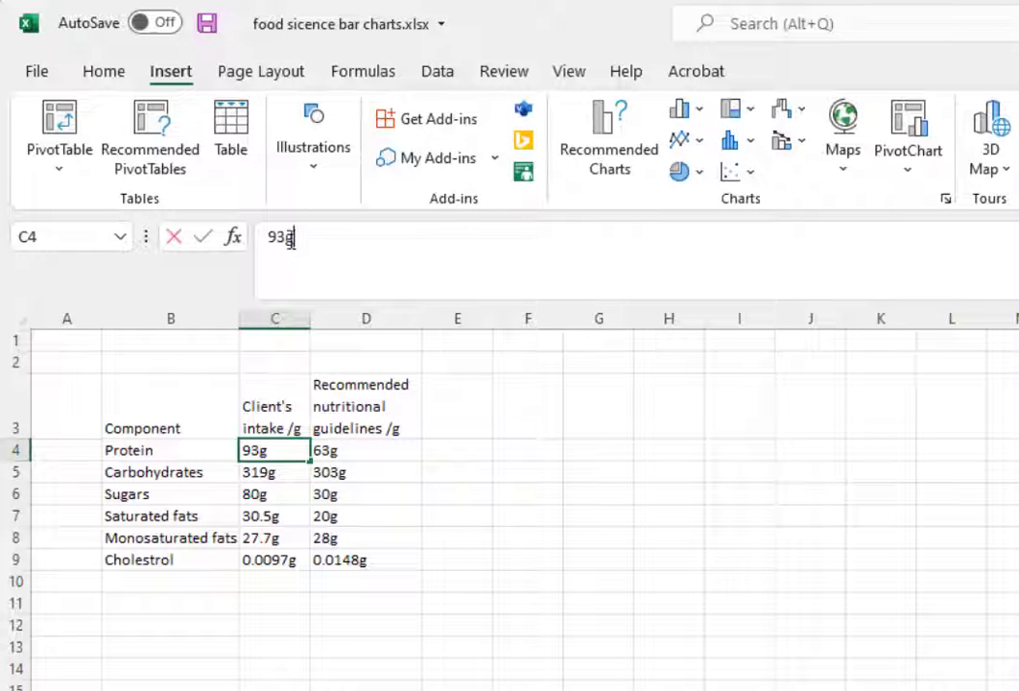
{"action": "key", "text": "BackSpace"}
{"action": "left_click", "coordinate": [576, 472]}
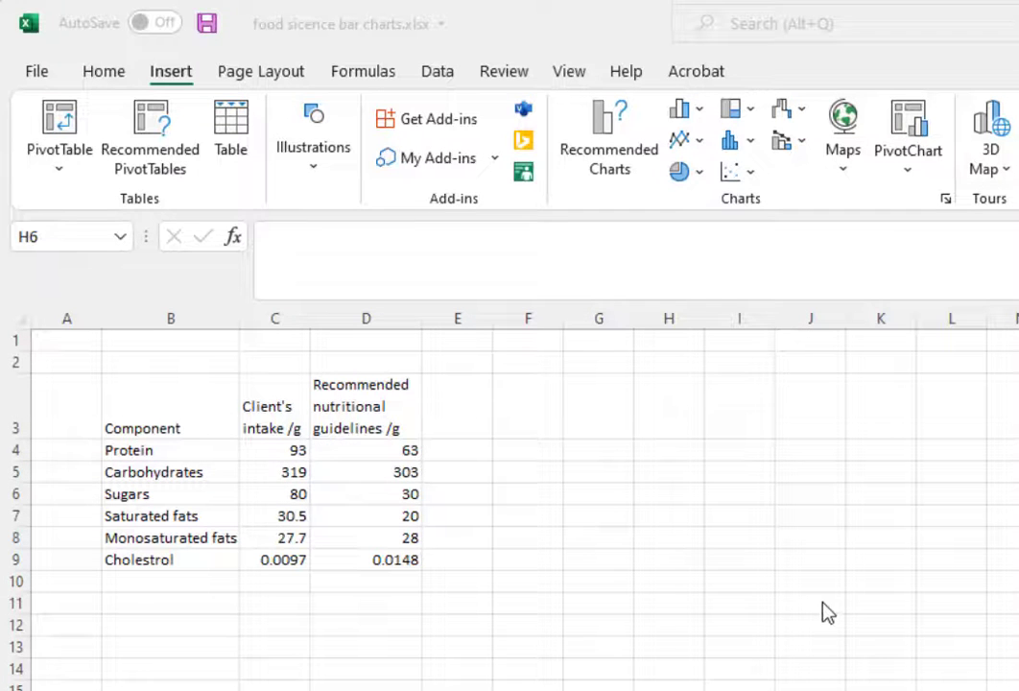
Step: Centre the contents of the intake and guidelines columns horizontally, including their headers, in C3:D9
{"action": "left_click", "coordinate": [306, 449]}
{"action": "left_click_drag", "start_coordinate": [289, 380], "coordinate": [348, 557]}
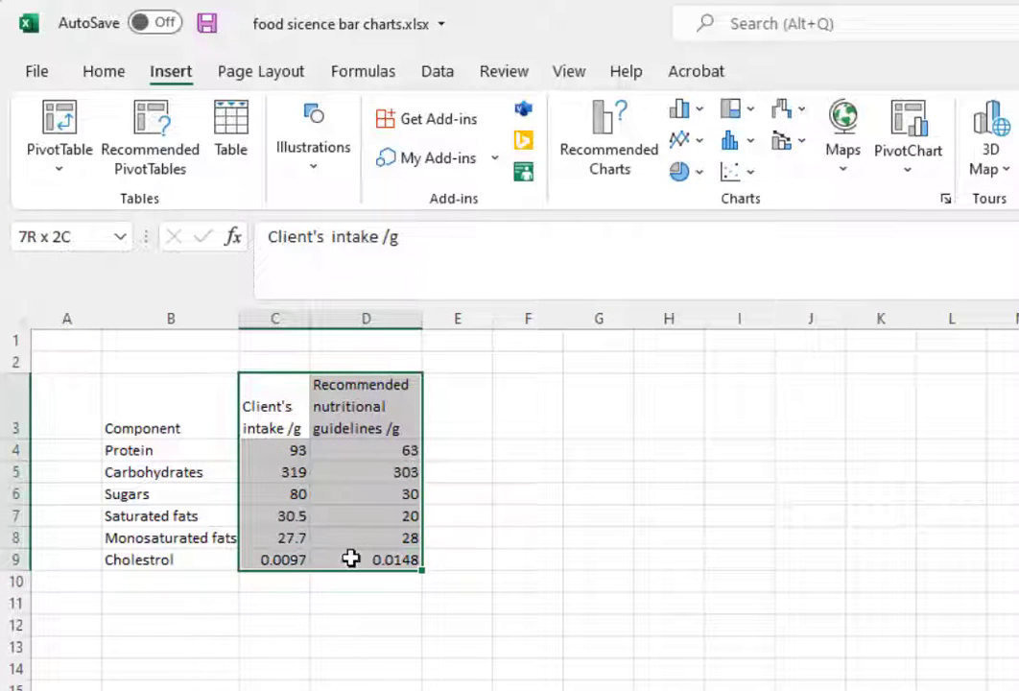
{"action": "left_click", "coordinate": [113, 70]}
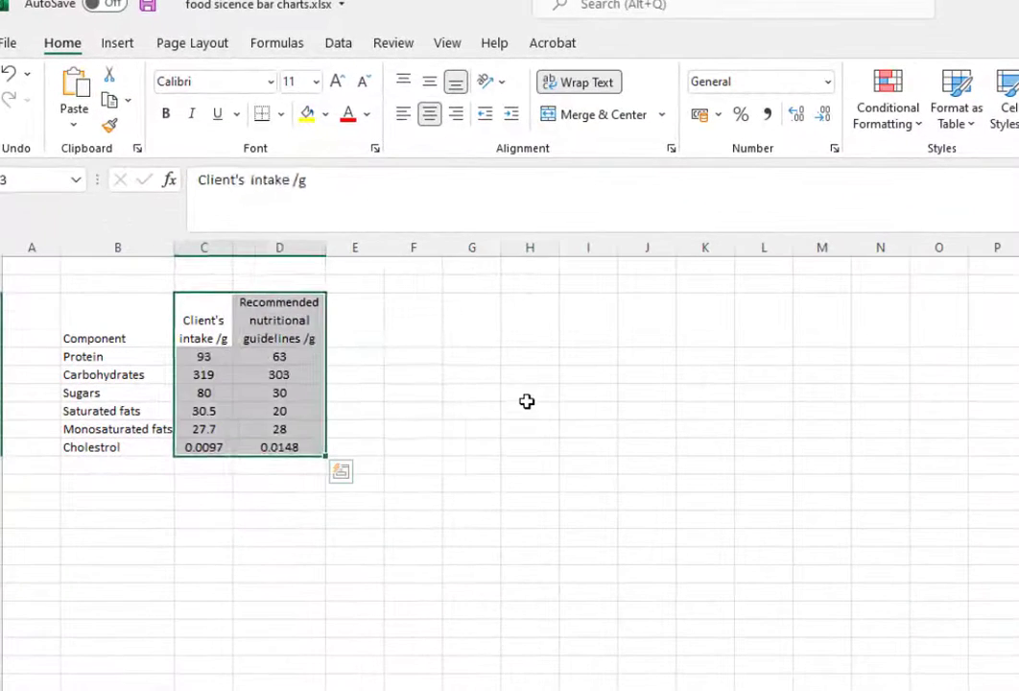
{"action": "left_click", "coordinate": [527, 402]}
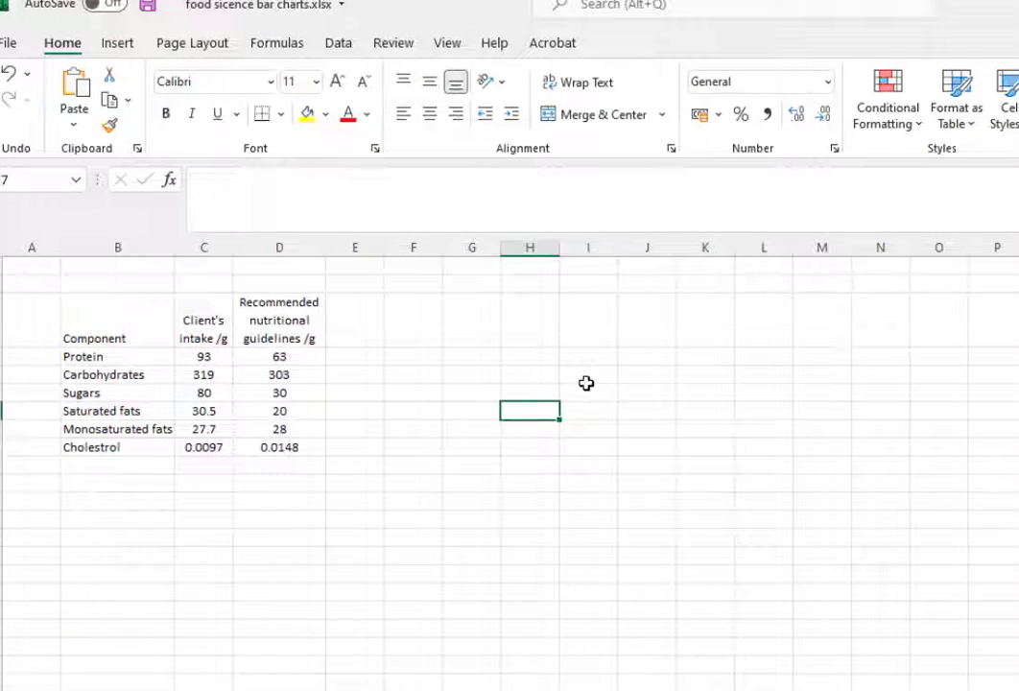
Step: Set the font colour of the header cells B3:D3 to the theme blue
{"action": "left_click_drag", "start_coordinate": [103, 308], "coordinate": [274, 332]}
{"action": "left_click", "coordinate": [367, 114]}
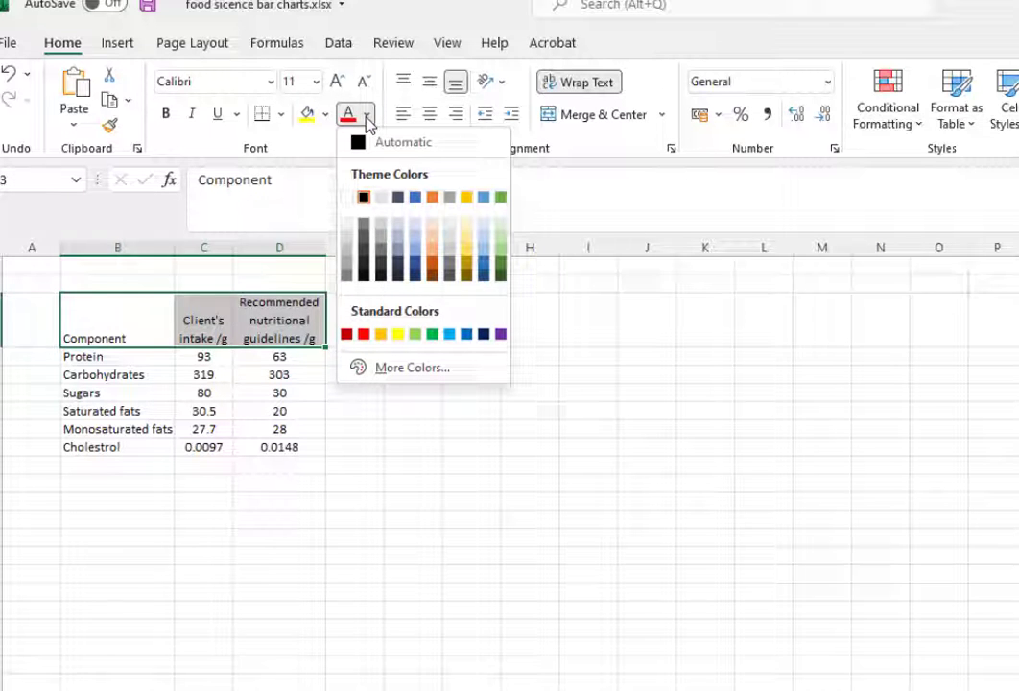
{"action": "left_click", "coordinate": [415, 197]}
{"action": "left_click", "coordinate": [462, 603]}
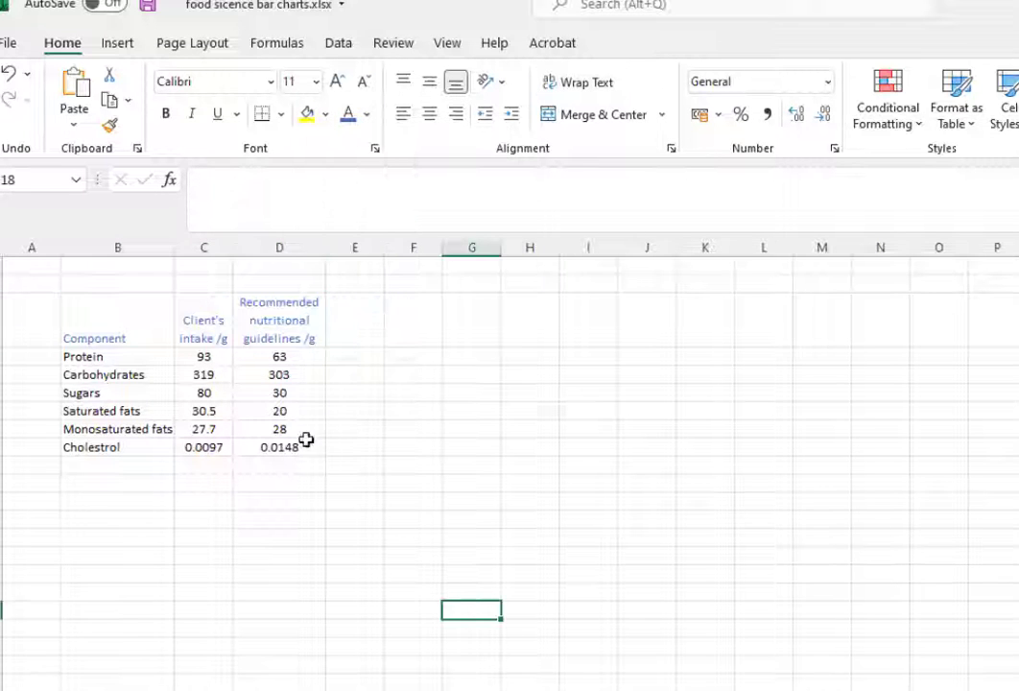
Step: Apply All Borders to the whole nutrition table in B3:D9
{"action": "left_click_drag", "start_coordinate": [105, 309], "coordinate": [295, 452]}
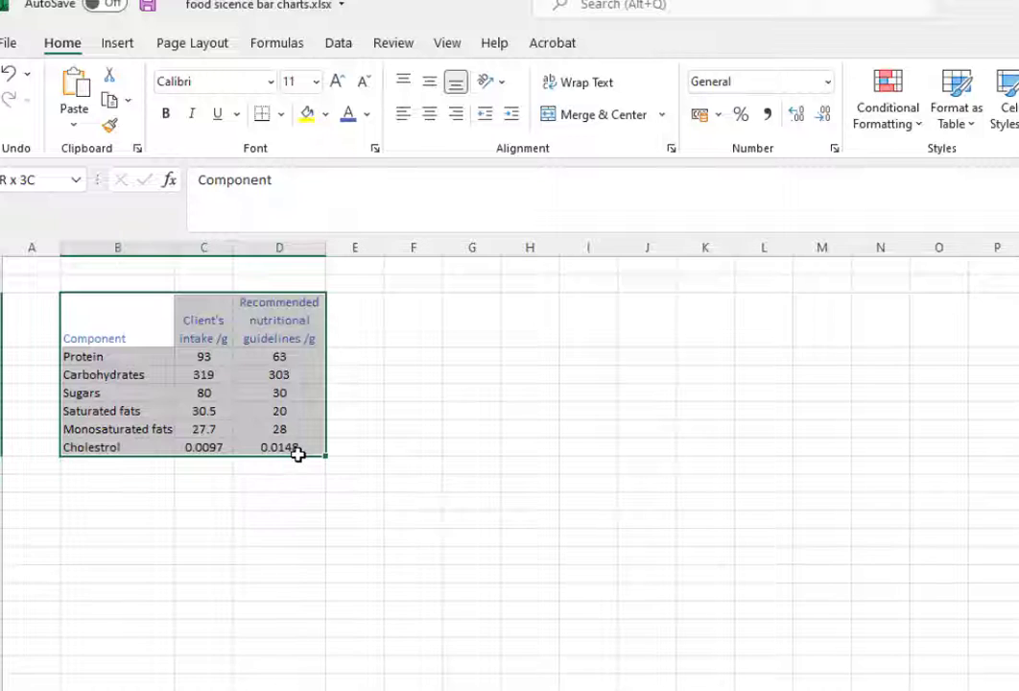
{"action": "left_click", "coordinate": [281, 114]}
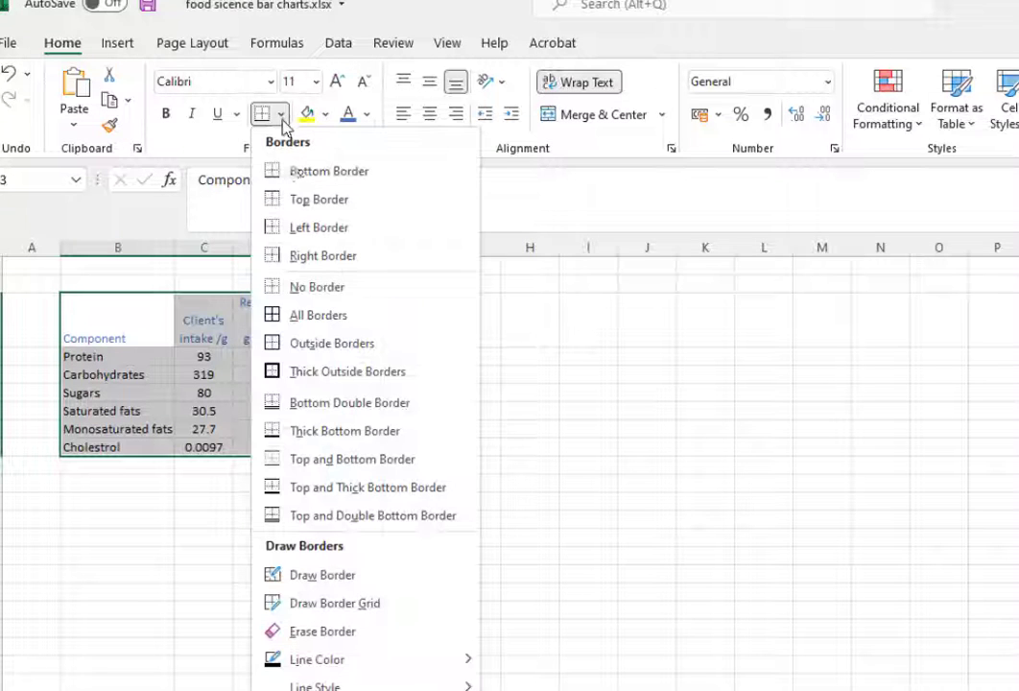
{"action": "left_click", "coordinate": [288, 316]}
{"action": "left_click", "coordinate": [687, 460]}
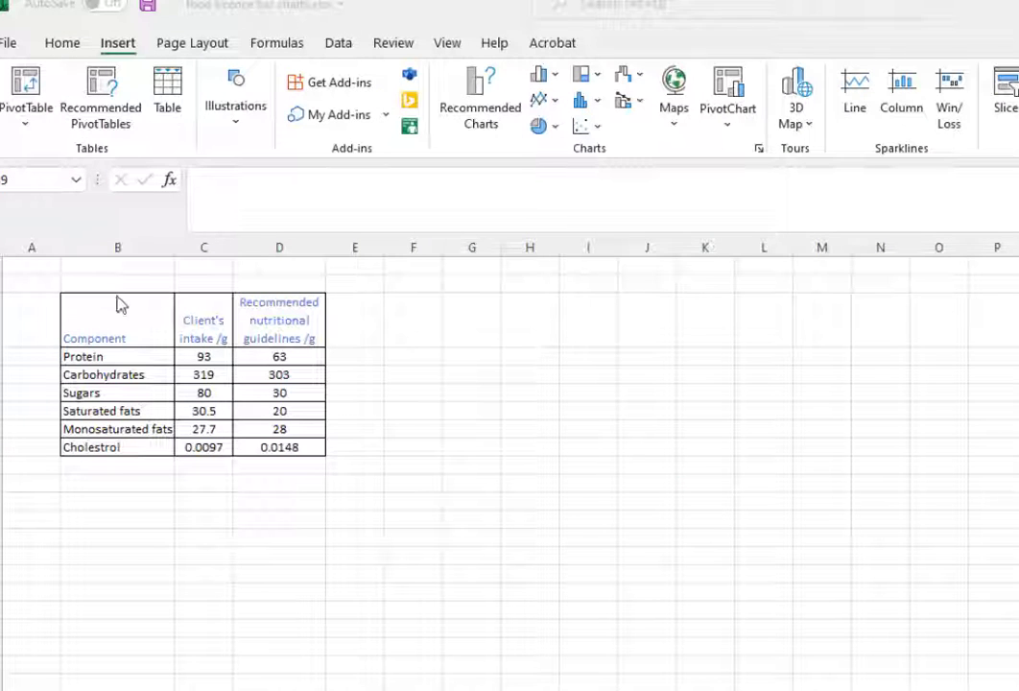
Step: Insert the recommended Clustered Bar chart from the table data in B3:D9
{"action": "left_click", "coordinate": [116, 305]}
{"action": "left_click_drag", "start_coordinate": [112, 308], "coordinate": [294, 452]}
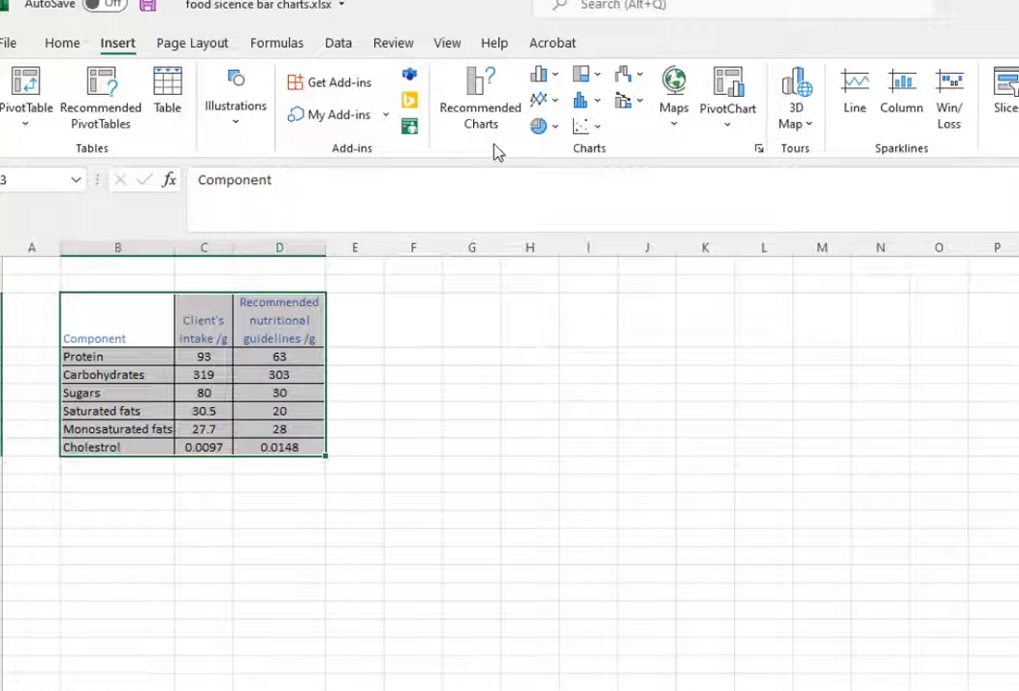
{"action": "left_click", "coordinate": [476, 114]}
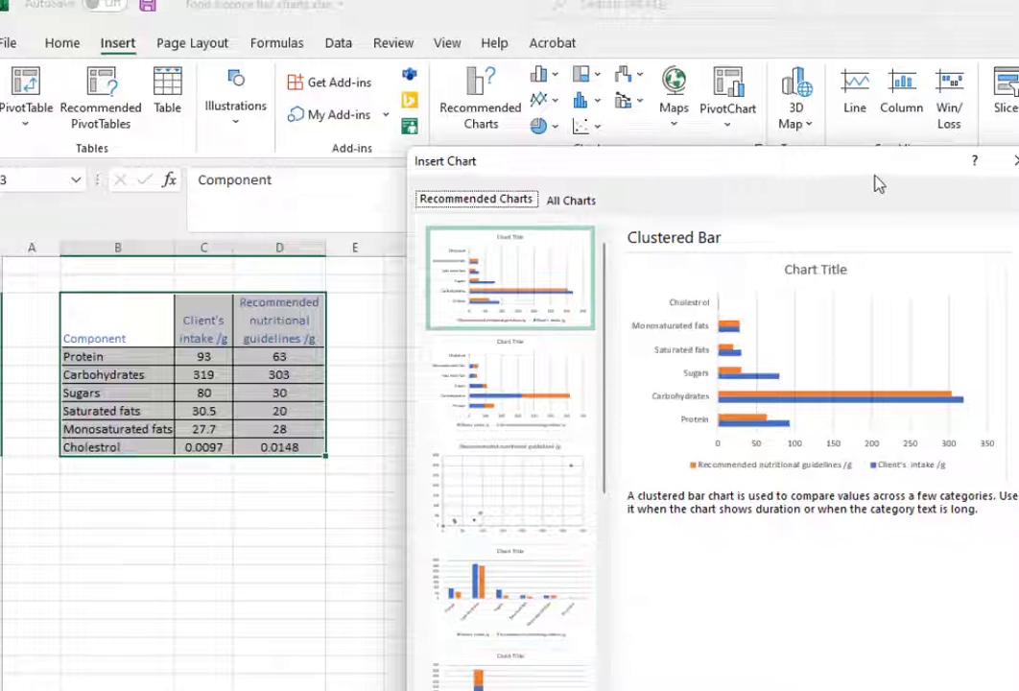
{"action": "left_click_drag", "start_coordinate": [866, 158], "coordinate": [858, 117]}
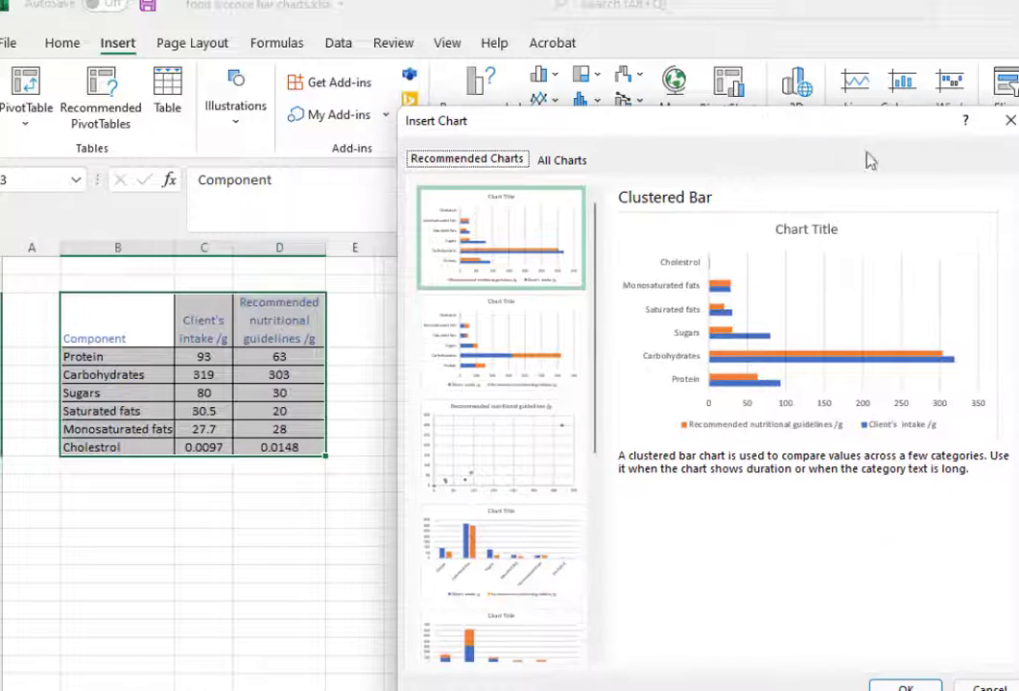
{"action": "left_click", "coordinate": [906, 685]}
Step: Place the bar chart beside the data table and make it taller by extending its lower edge
{"action": "left_click_drag", "start_coordinate": [762, 463], "coordinate": [684, 327]}
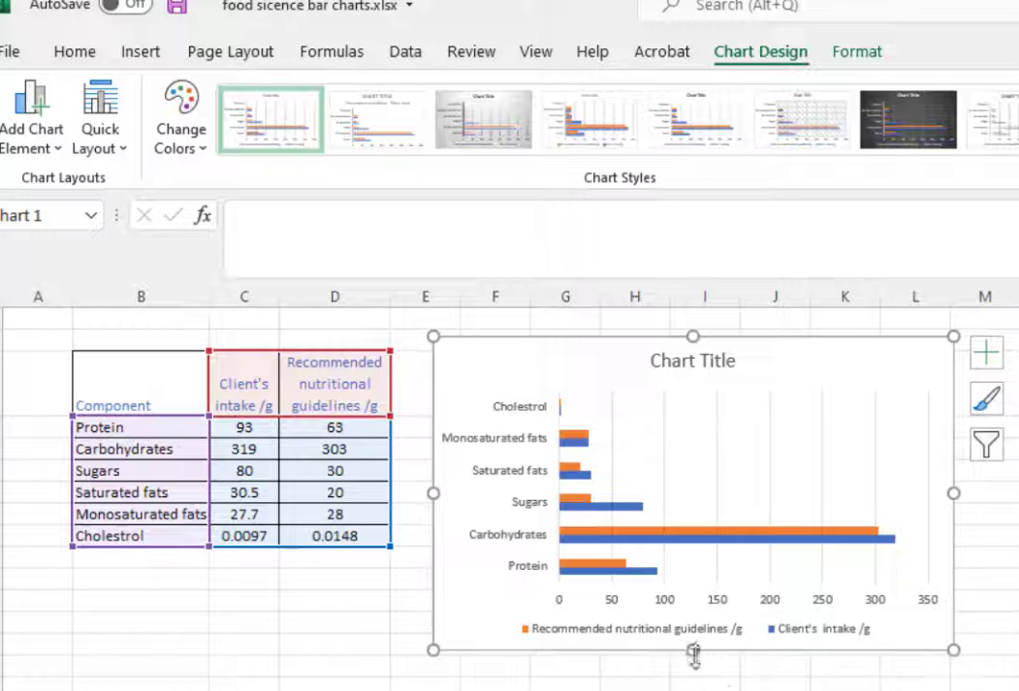
{"action": "left_click_drag", "start_coordinate": [703, 649], "coordinate": [687, 689]}
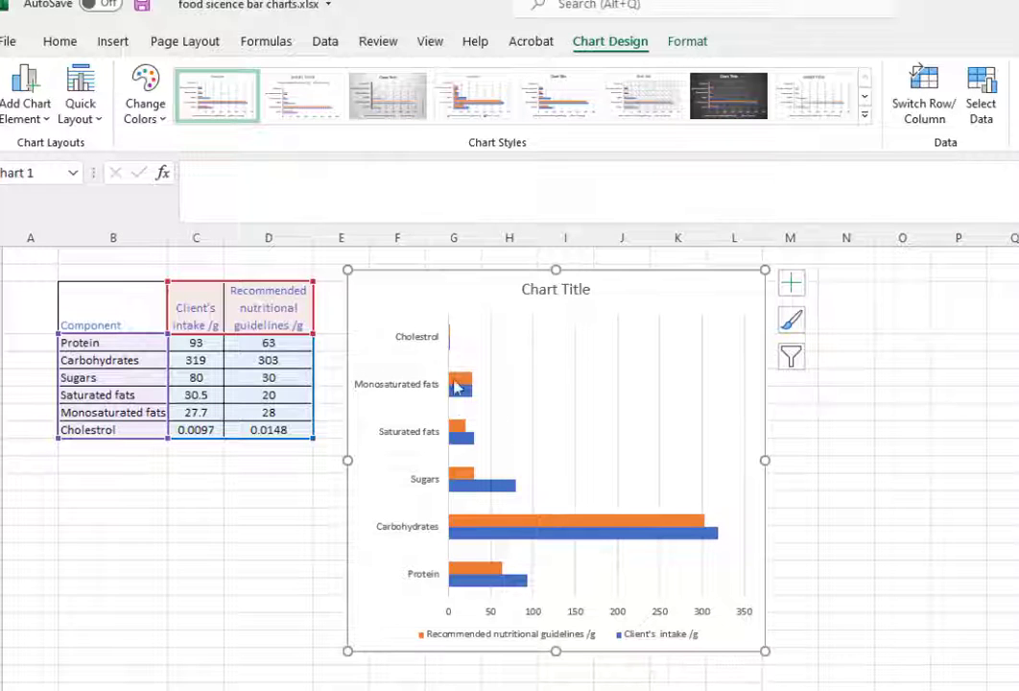
Step: Add data labels to both the Recommended nutritional guidelines and Client's intake series in the bar chart
{"action": "right_click", "coordinate": [463, 380]}
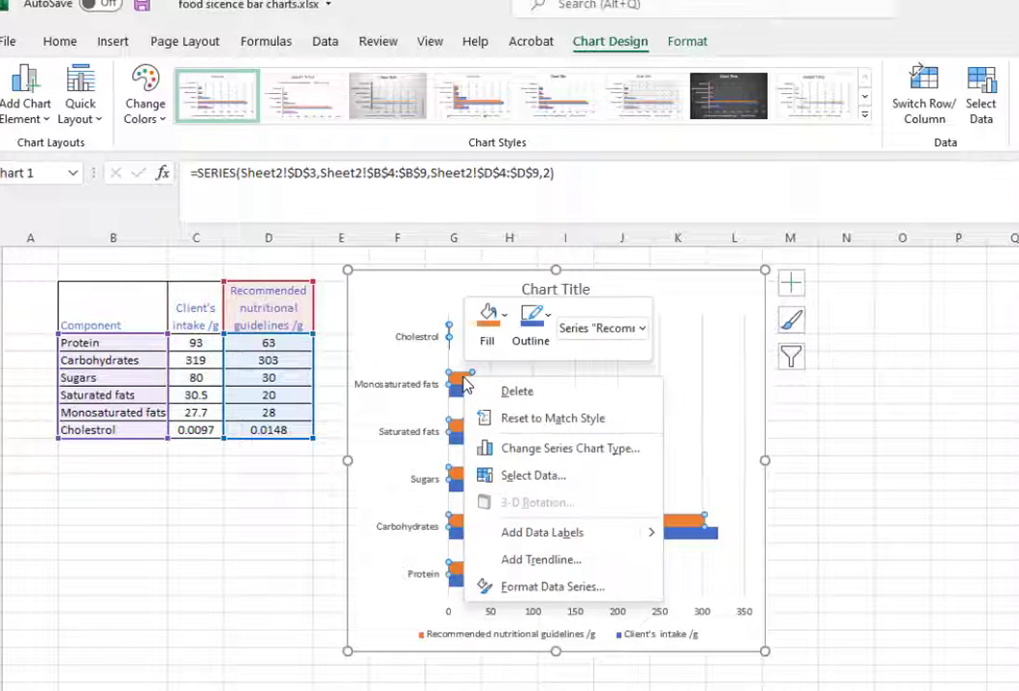
{"action": "left_click", "coordinate": [585, 527]}
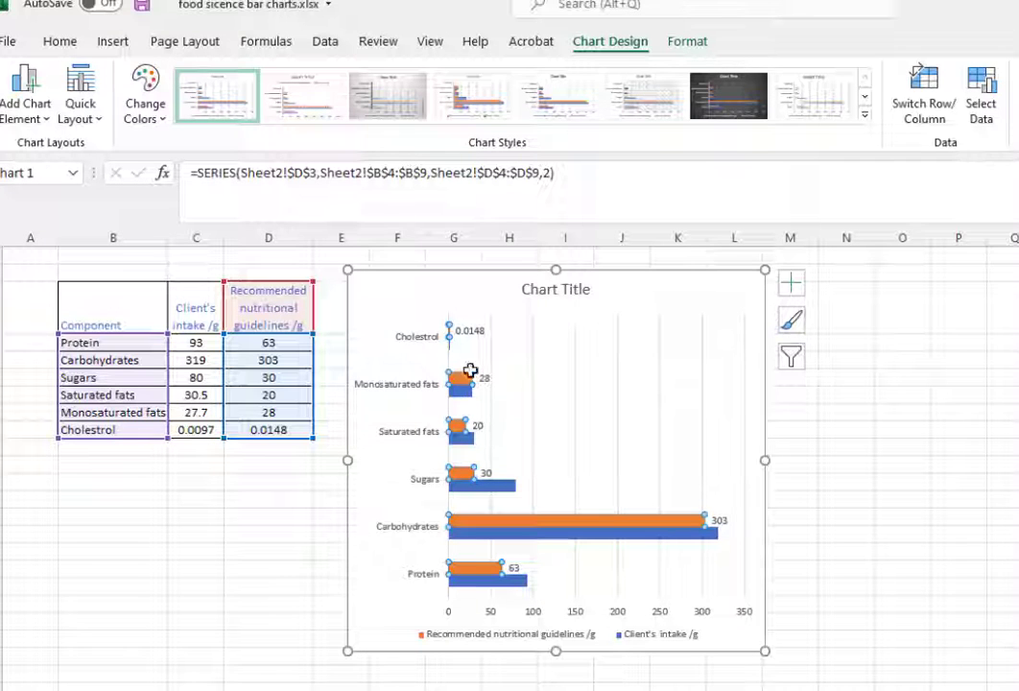
{"action": "right_click", "coordinate": [470, 395]}
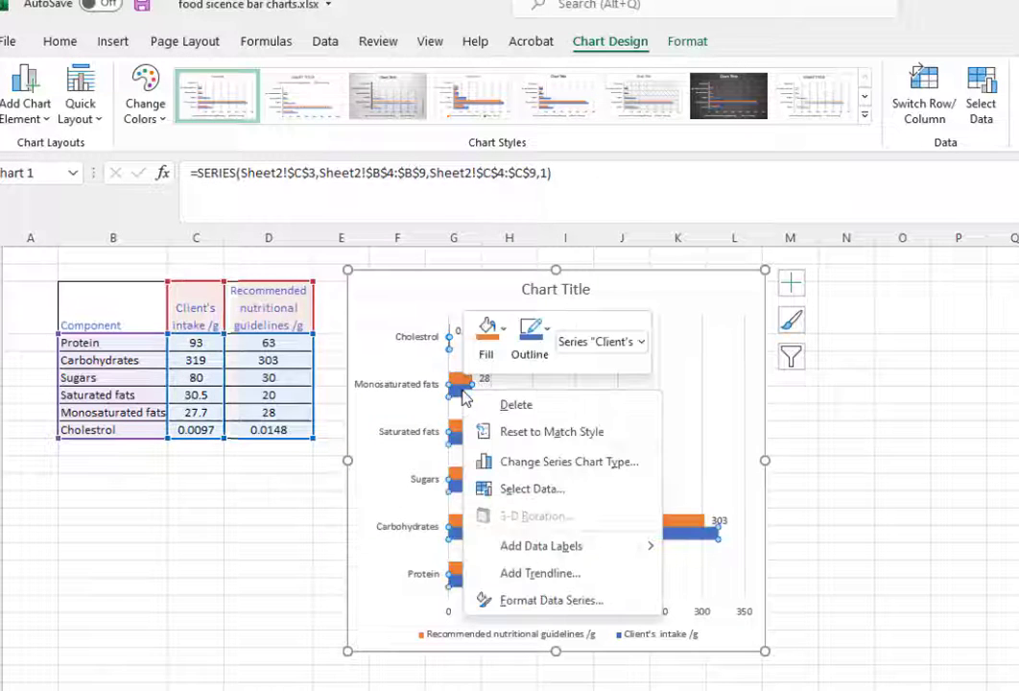
{"action": "left_click", "coordinate": [578, 548]}
{"action": "left_click", "coordinate": [864, 462]}
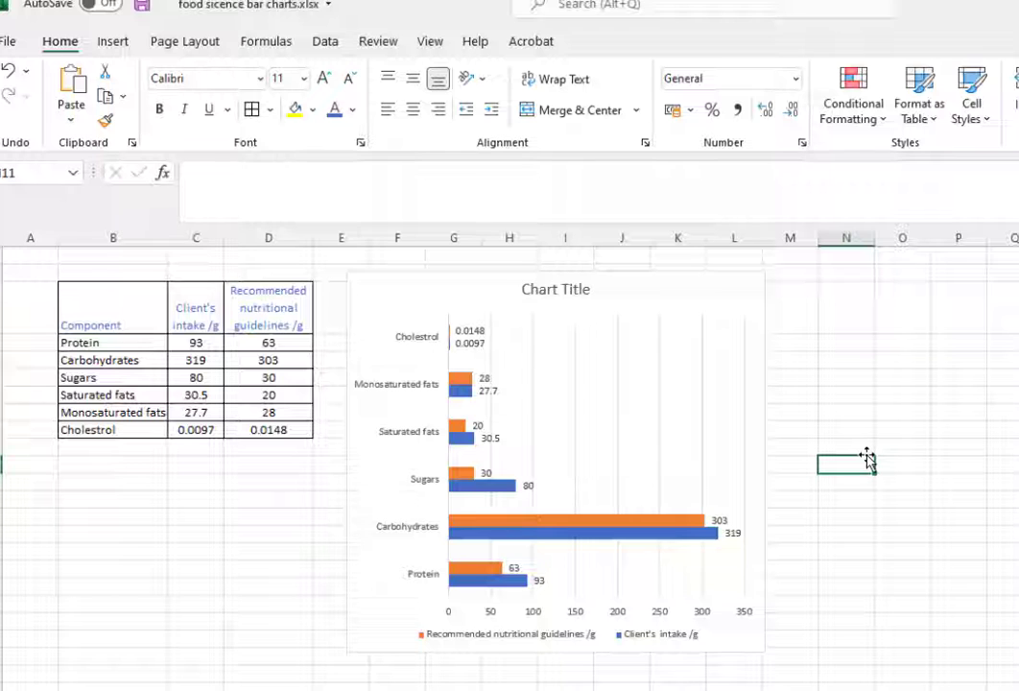
Step: Shorten the bar chart by pulling its lower edge upward
{"action": "left_click", "coordinate": [564, 642]}
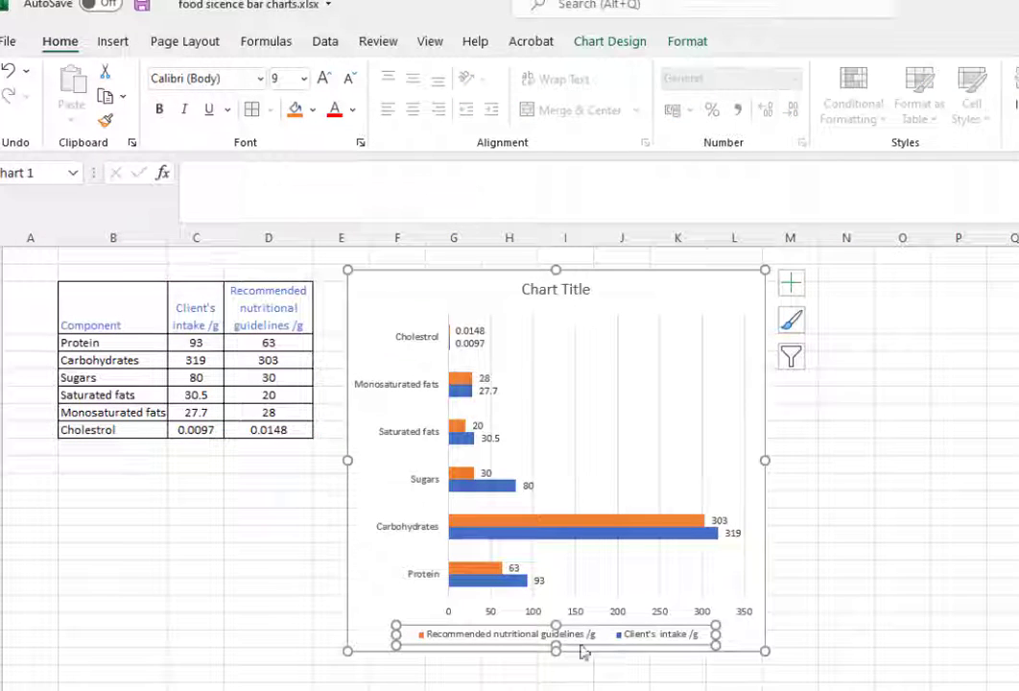
{"action": "left_click_drag", "start_coordinate": [556, 651], "coordinate": [560, 511]}
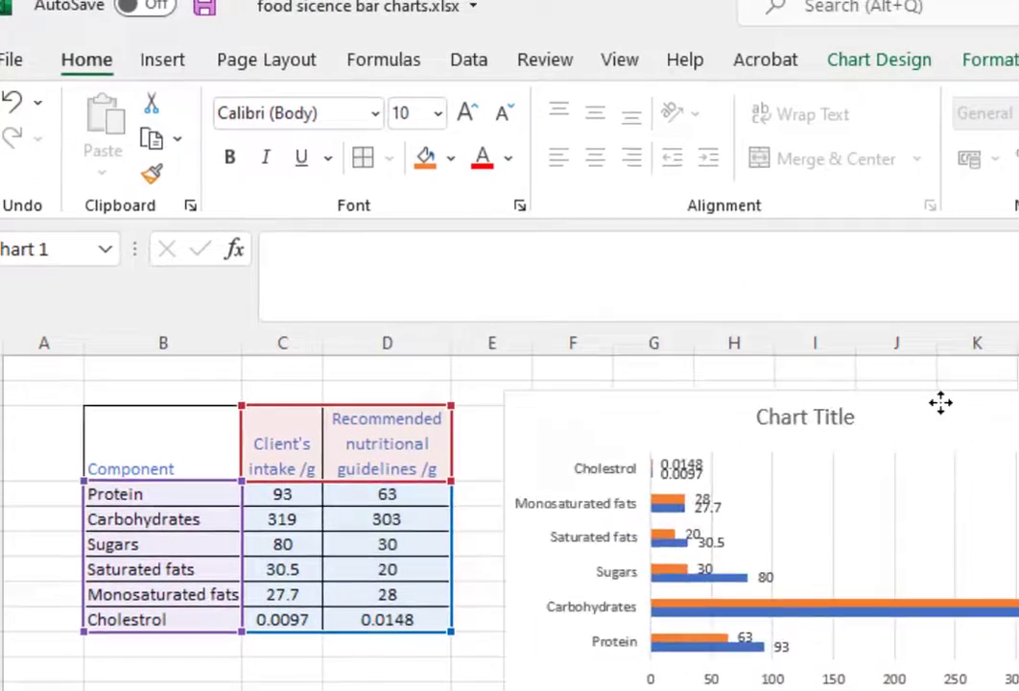
Step: Move the bar chart further away from the data table to free the columns beside it
{"action": "left_click_drag", "start_coordinate": [647, 279], "coordinate": [781, 279]}
{"action": "left_click_drag", "start_coordinate": [1018, 412], "coordinate": [993, 416]}
{"action": "left_click", "coordinate": [1015, 687]}
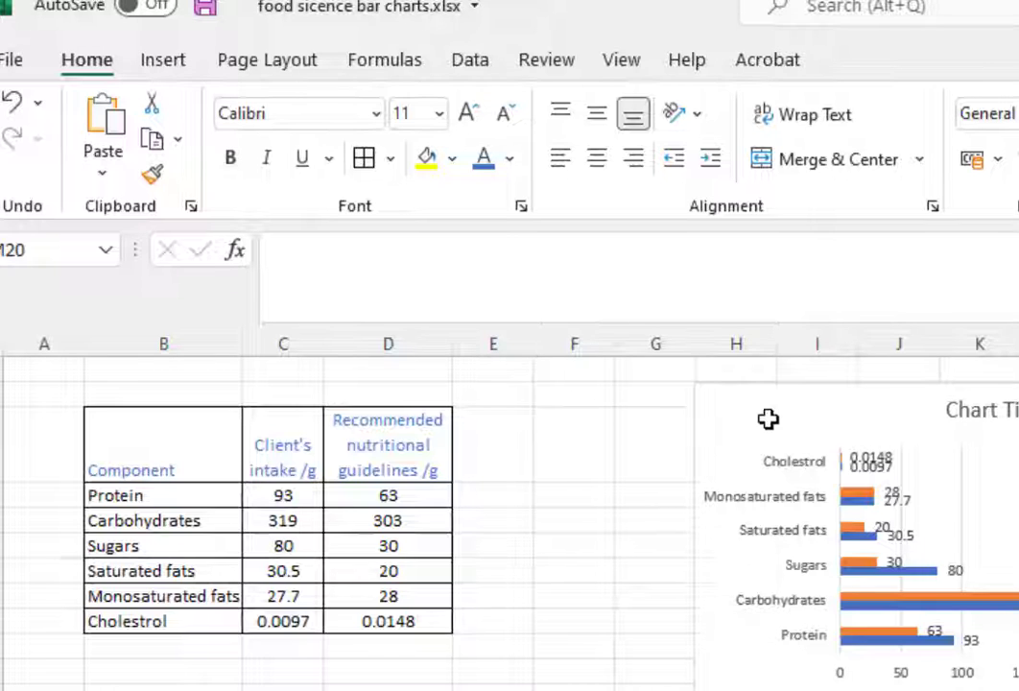
{"action": "left_click_drag", "start_coordinate": [768, 419], "coordinate": [1017, 419]}
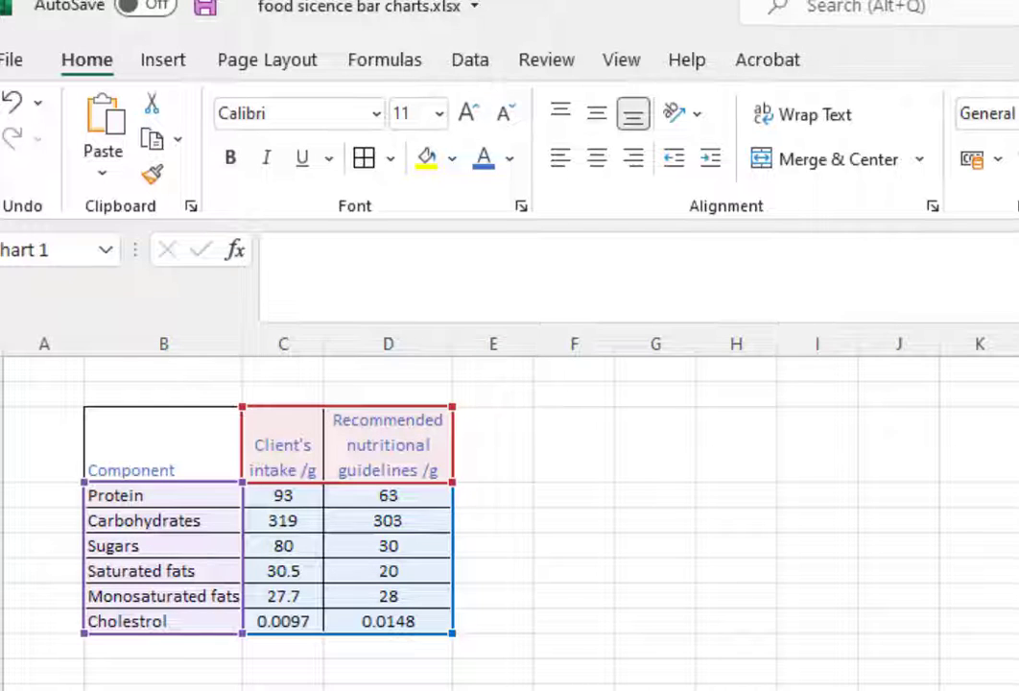
Step: Add the column heading "% difference" in cell E3, beside the Recommended nutritional guidelines heading
{"action": "left_click", "coordinate": [551, 425]}
{"action": "left_click", "coordinate": [505, 438]}
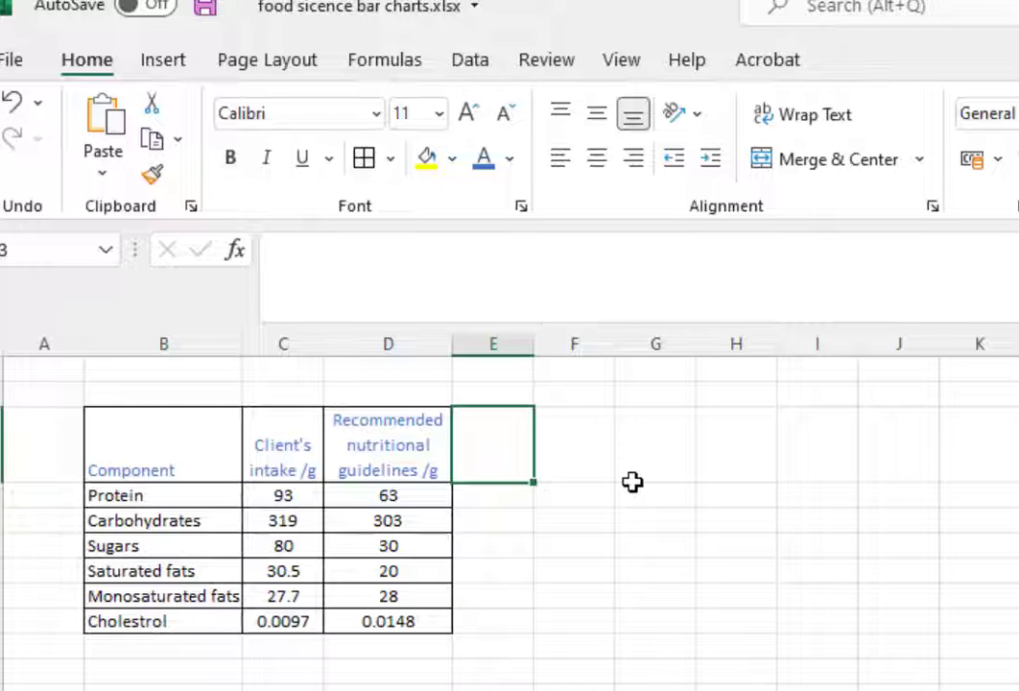
{"action": "type", "text": "% differe"}
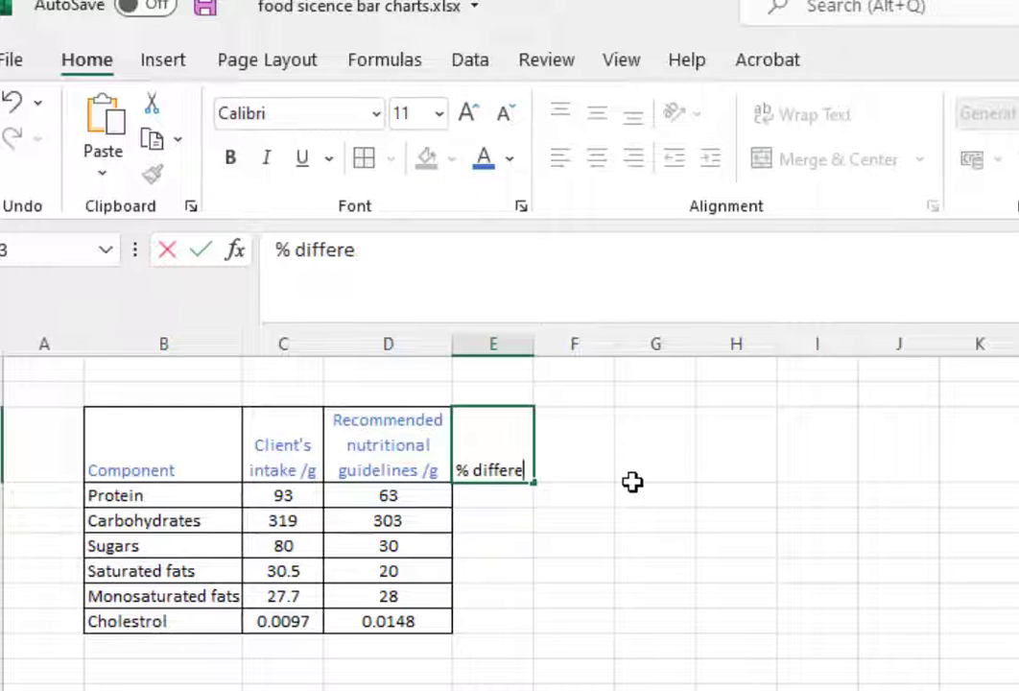
{"action": "type", "text": "nce"}
{"action": "left_click", "coordinate": [591, 609]}
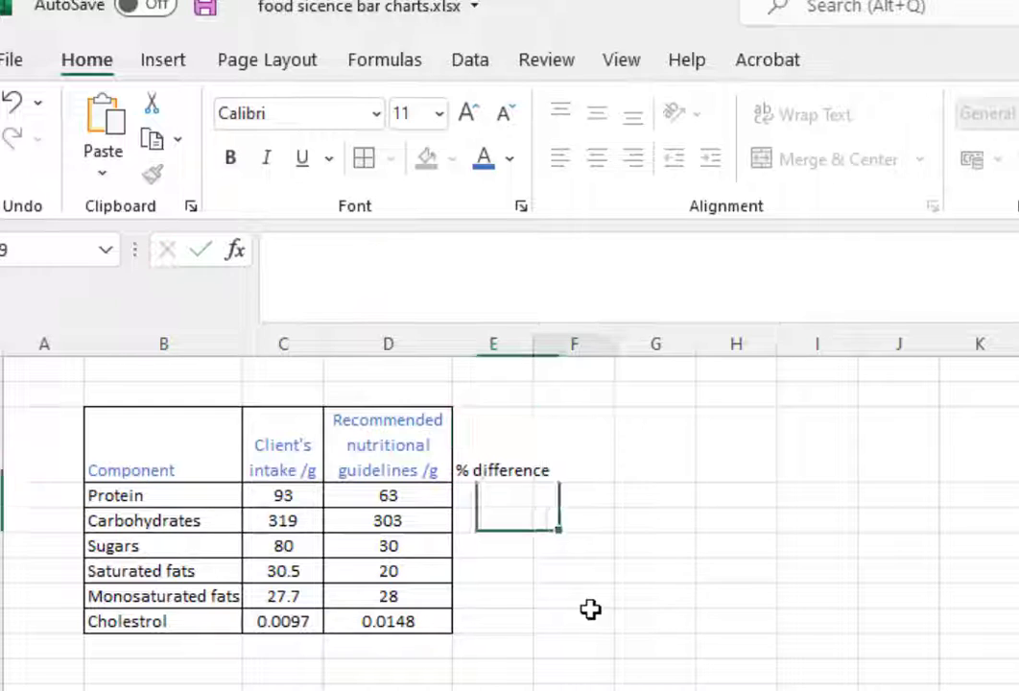
Step: Copy the formatting of header D3 onto E3 and widen column E so that "difference" fits on one line
{"action": "left_click", "coordinate": [393, 454]}
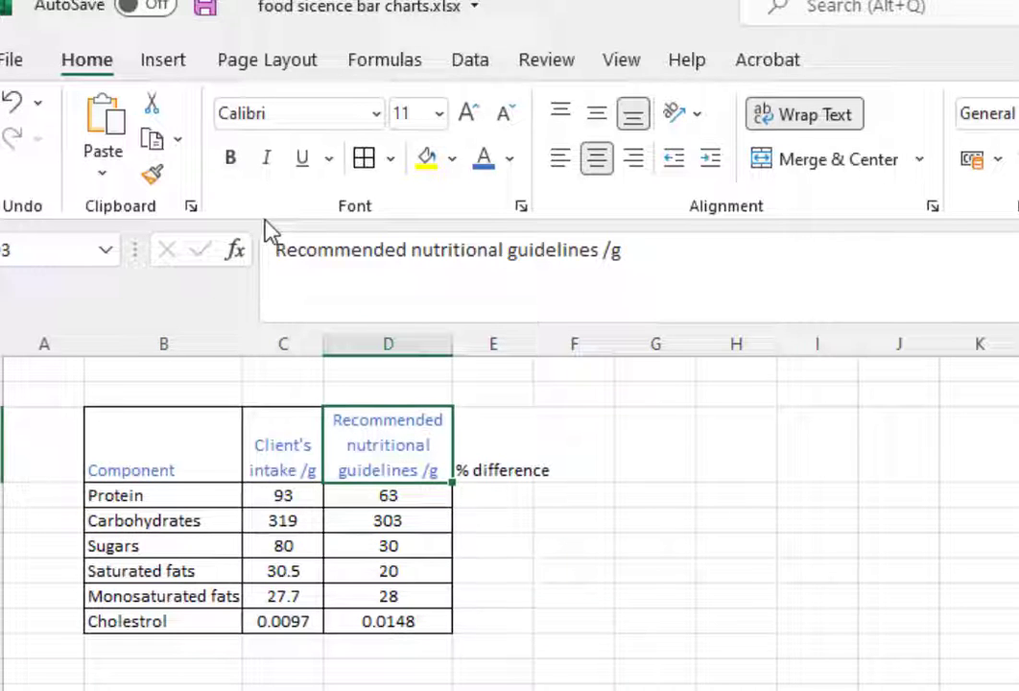
{"action": "left_click", "coordinate": [156, 182]}
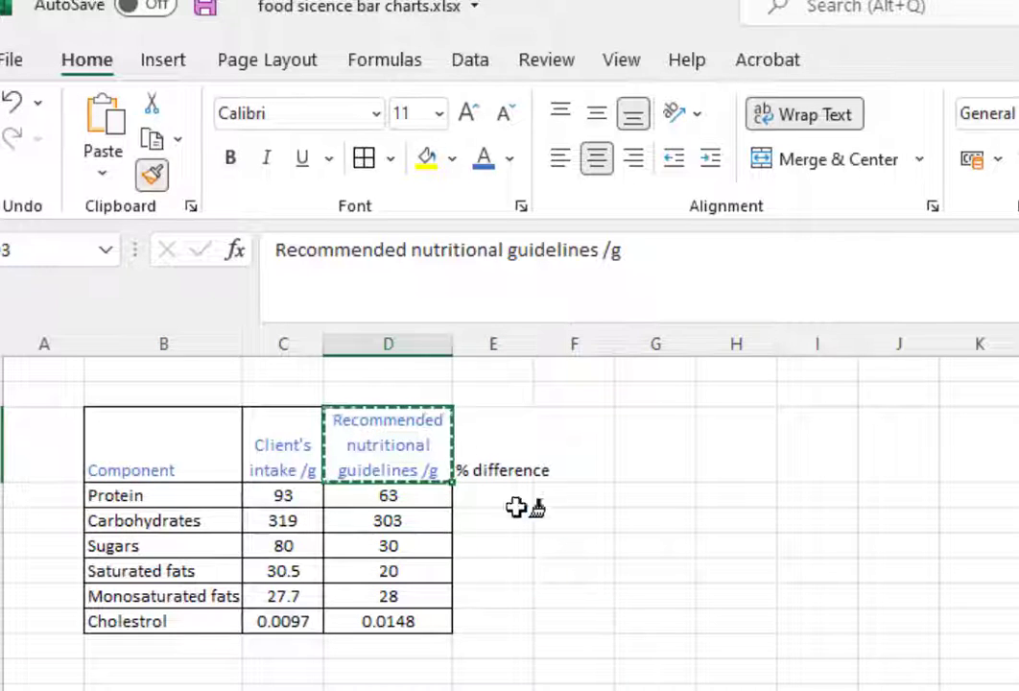
{"action": "left_click", "coordinate": [491, 464]}
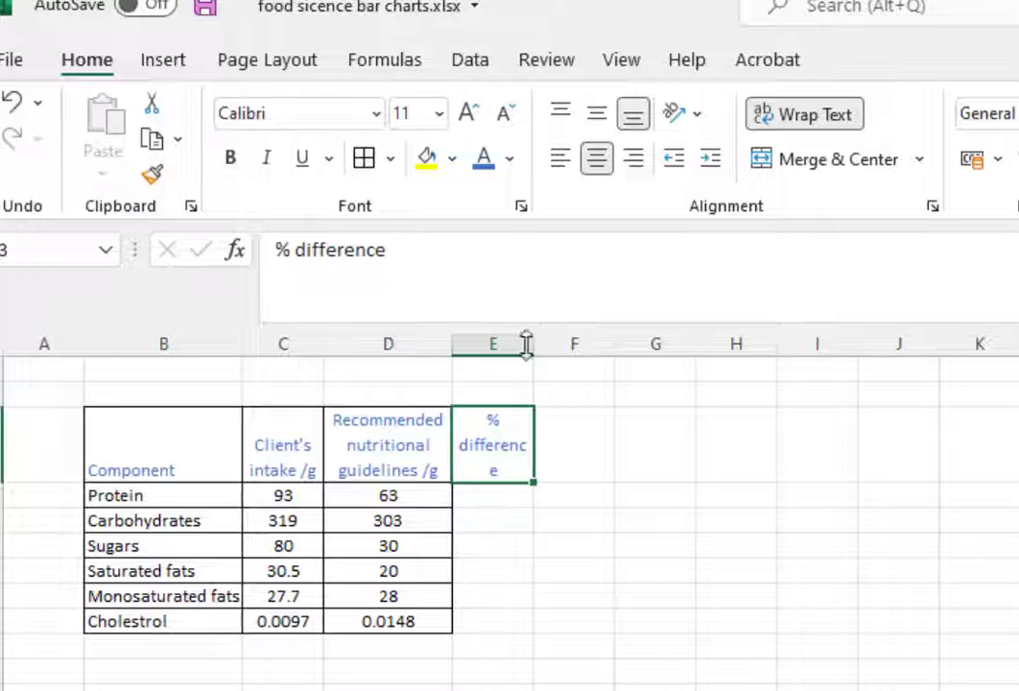
{"action": "left_click_drag", "start_coordinate": [530, 338], "coordinate": [551, 337]}
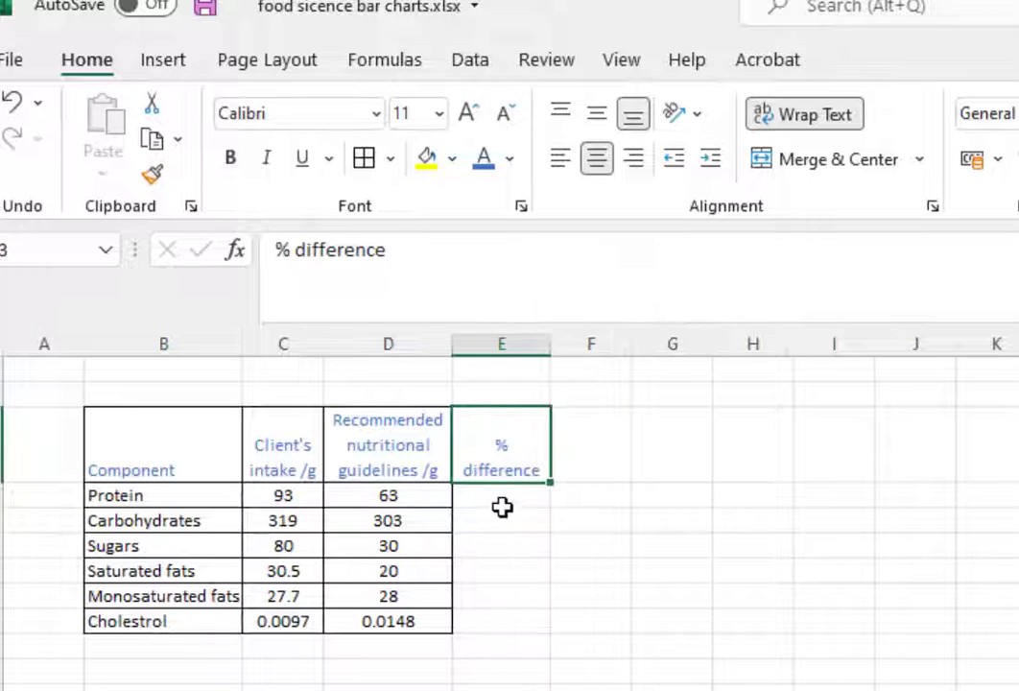
Step: Apply all borders to the empty % difference cells E4:E9
{"action": "left_click_drag", "start_coordinate": [503, 499], "coordinate": [514, 623]}
{"action": "left_click", "coordinate": [364, 169]}
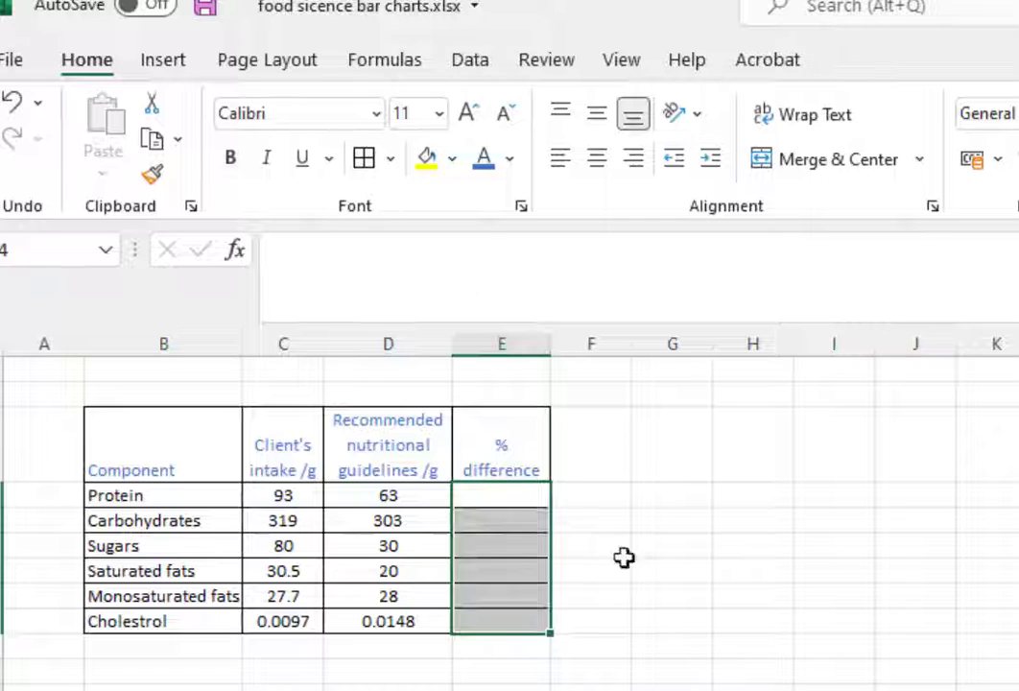
{"action": "left_click", "coordinate": [643, 589]}
Step: Enter the formula =C4/D4 in E4 and fill it down to E9
{"action": "left_click", "coordinate": [522, 500]}
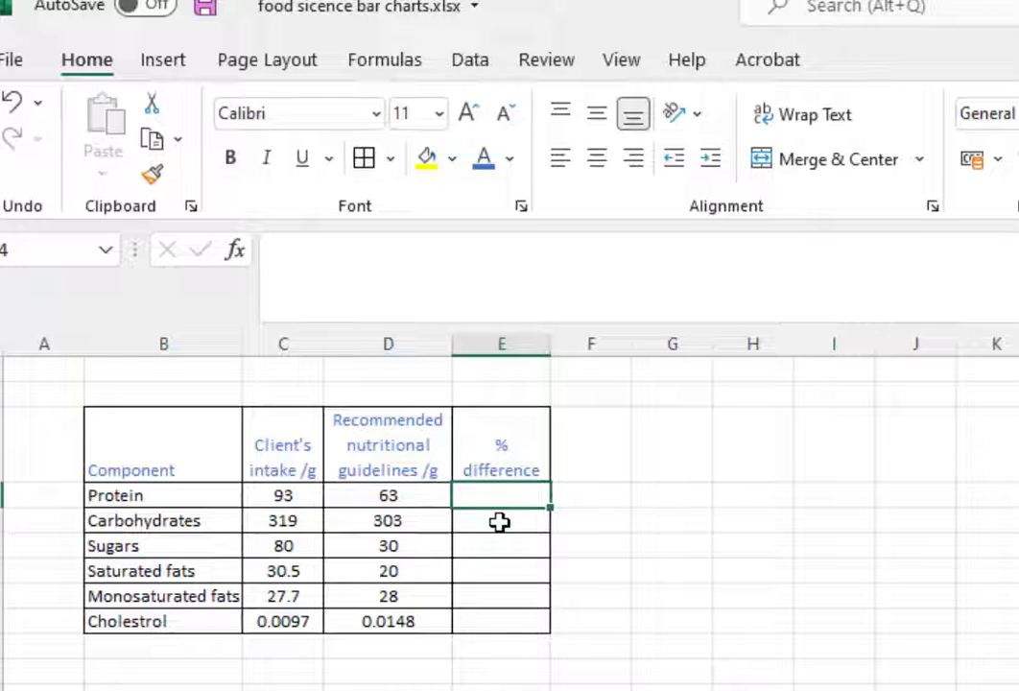
{"action": "type", "text": "="}
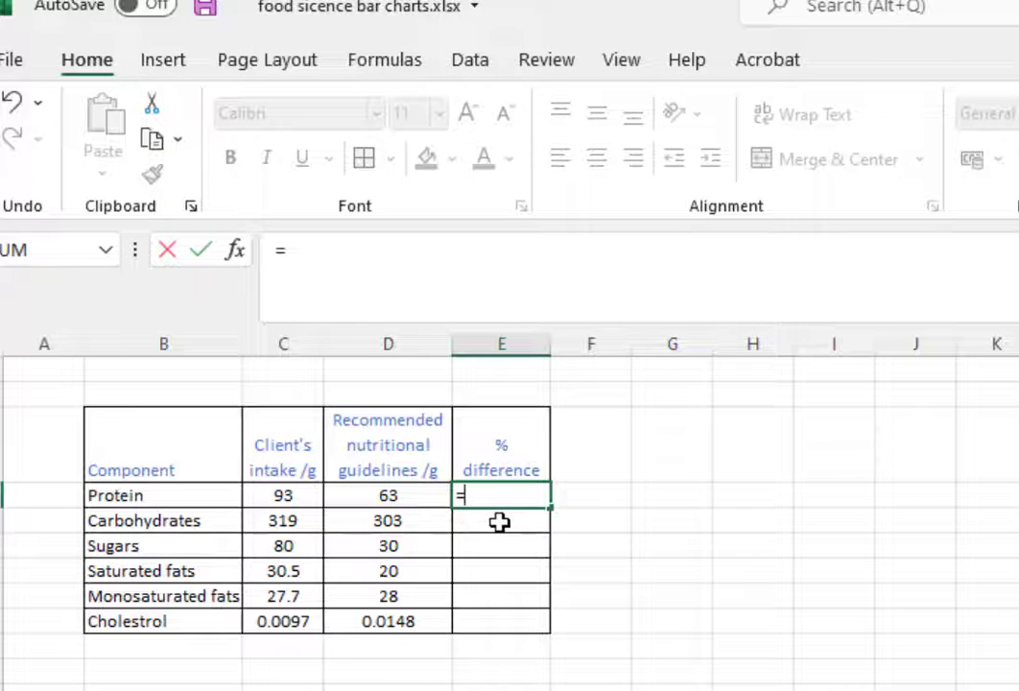
{"action": "left_click", "coordinate": [287, 494]}
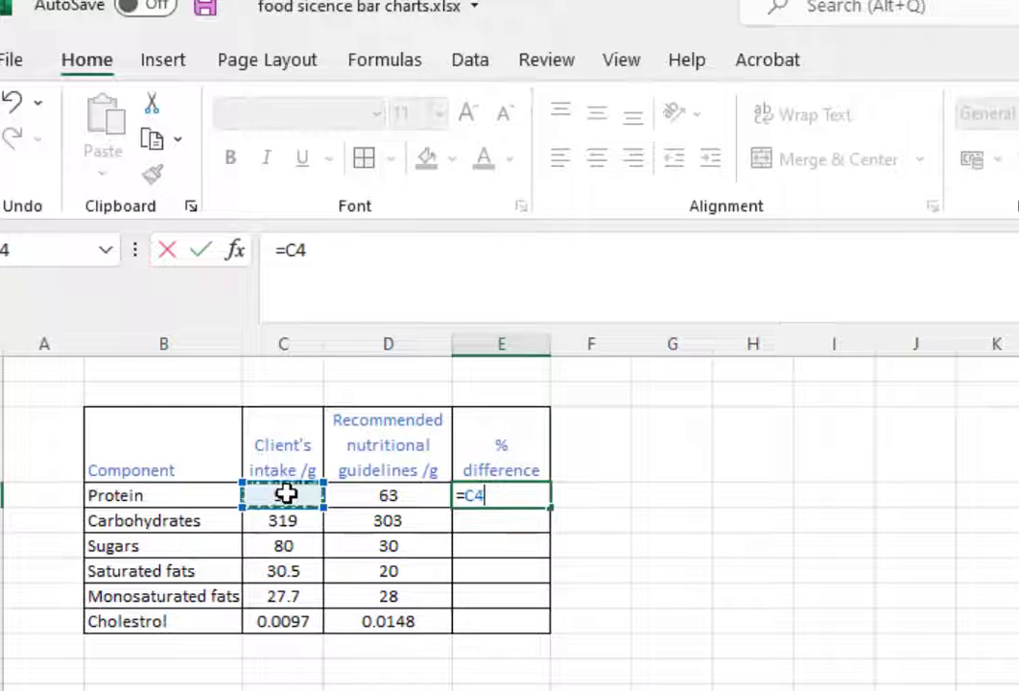
{"action": "type", "text": "/"}
{"action": "left_click", "coordinate": [415, 496]}
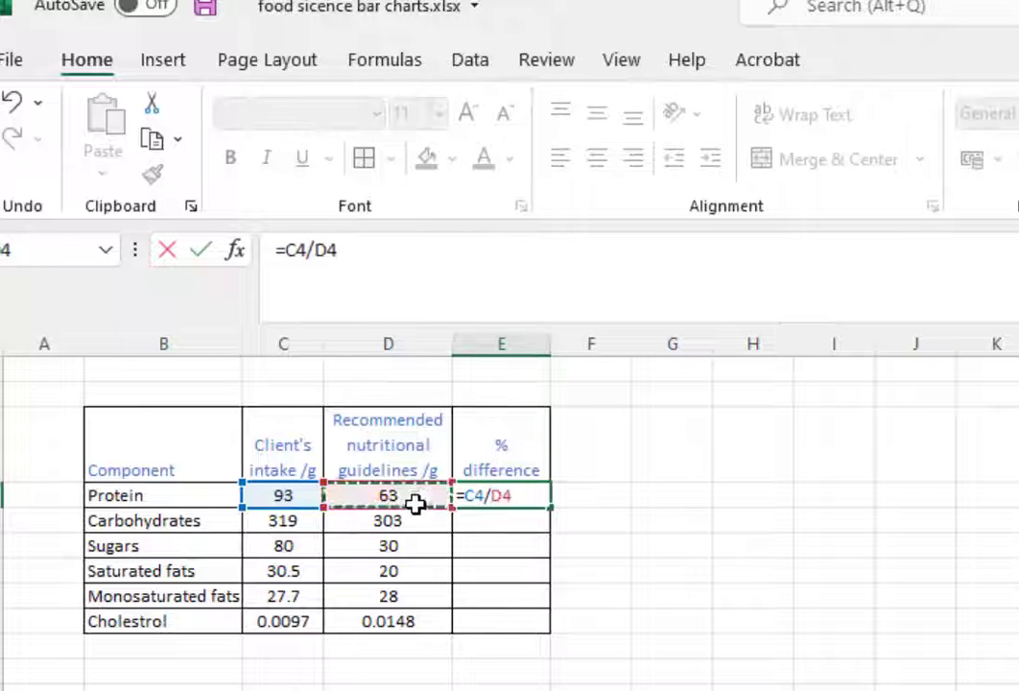
{"action": "left_click", "coordinate": [201, 250]}
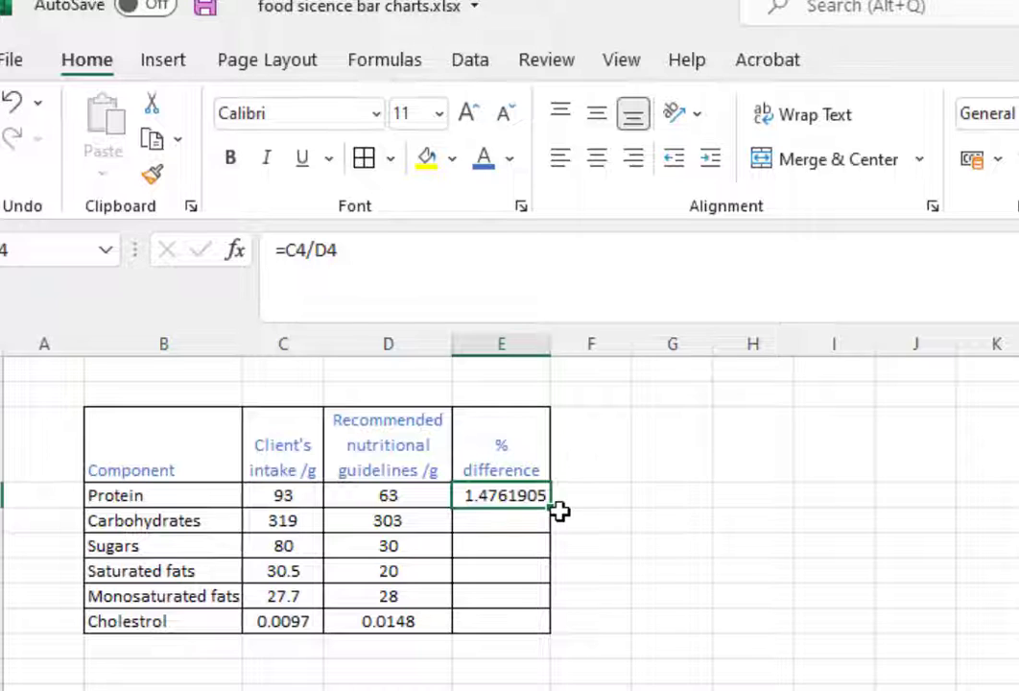
{"action": "left_click_drag", "start_coordinate": [550, 515], "coordinate": [546, 630]}
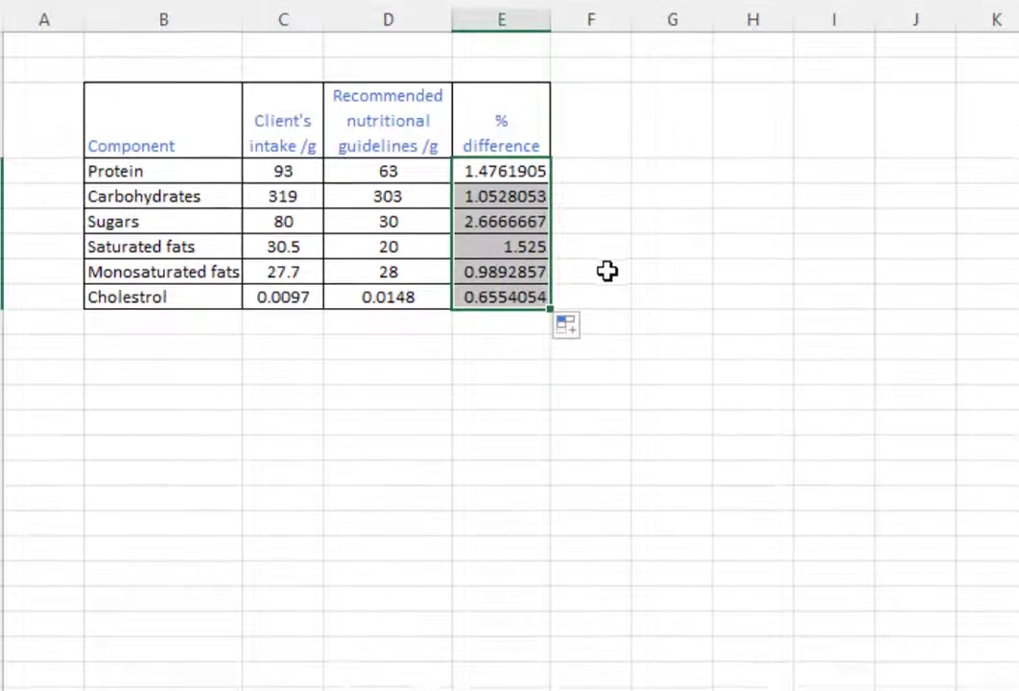
Step: Format E4:E9 as percentages with 1 decimal place and centre the values
{"action": "right_click", "coordinate": [484, 175]}
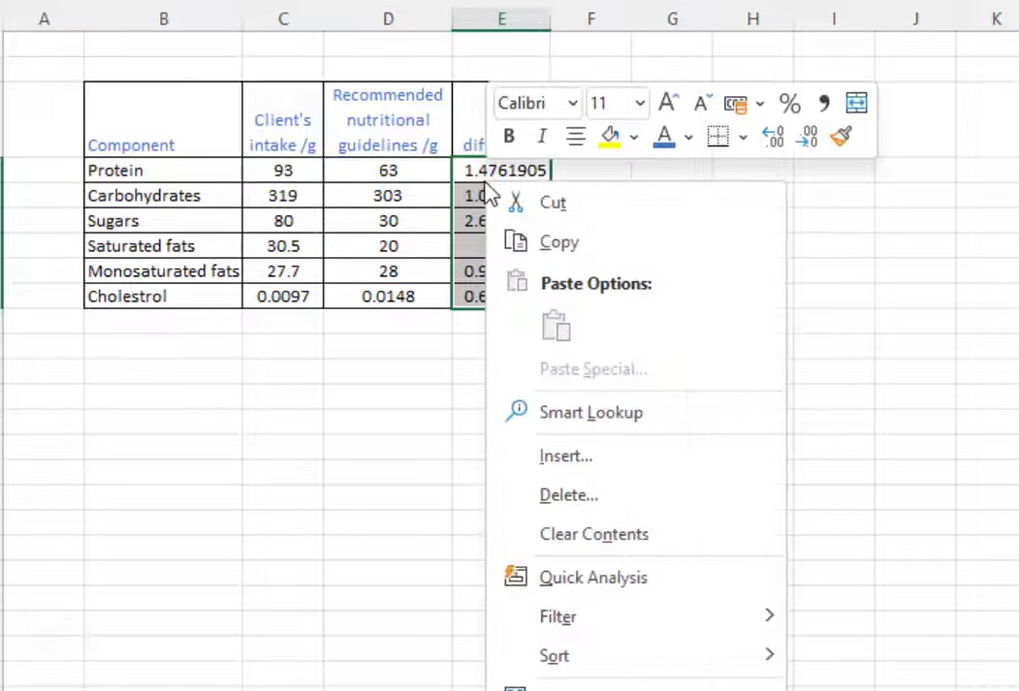
{"action": "left_click", "coordinate": [614, 690]}
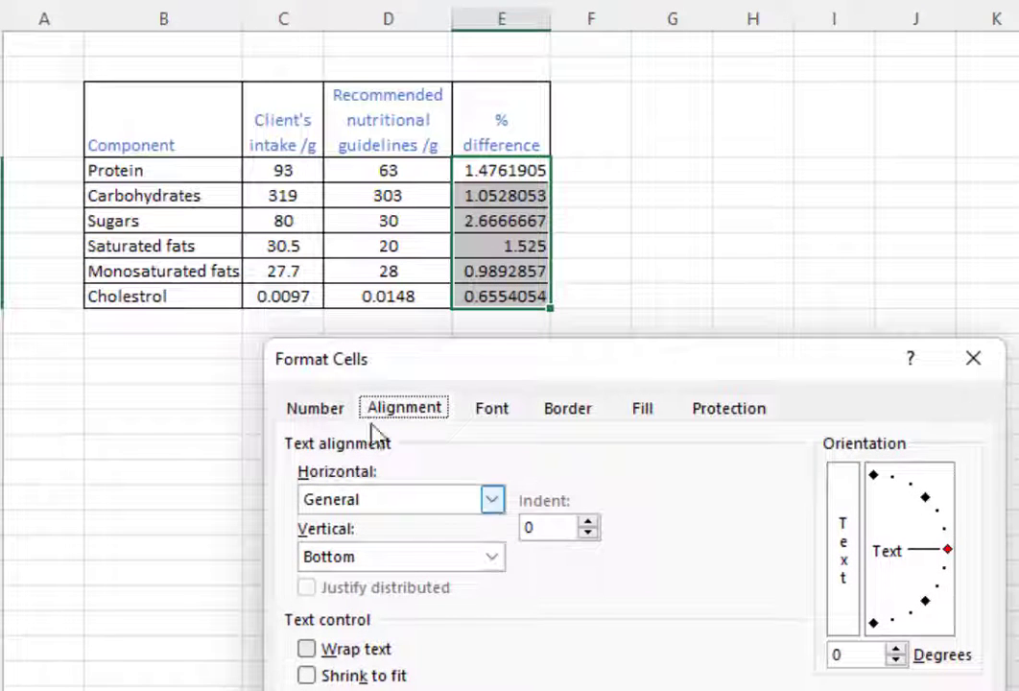
{"action": "left_click", "coordinate": [324, 409]}
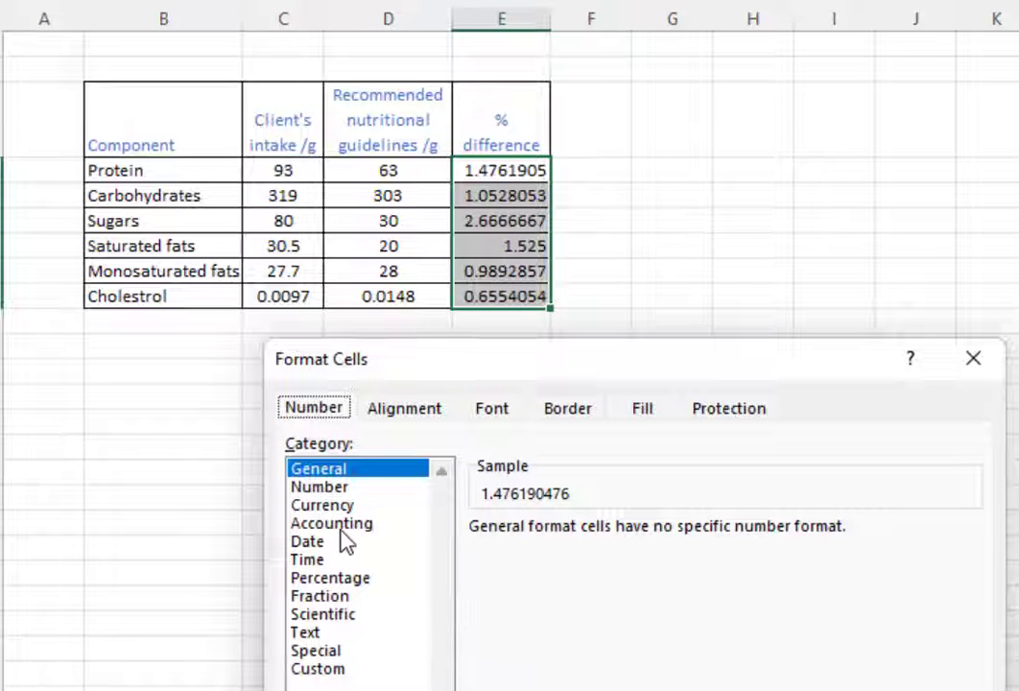
{"action": "left_click", "coordinate": [331, 578]}
{"action": "left_click", "coordinate": [659, 536]}
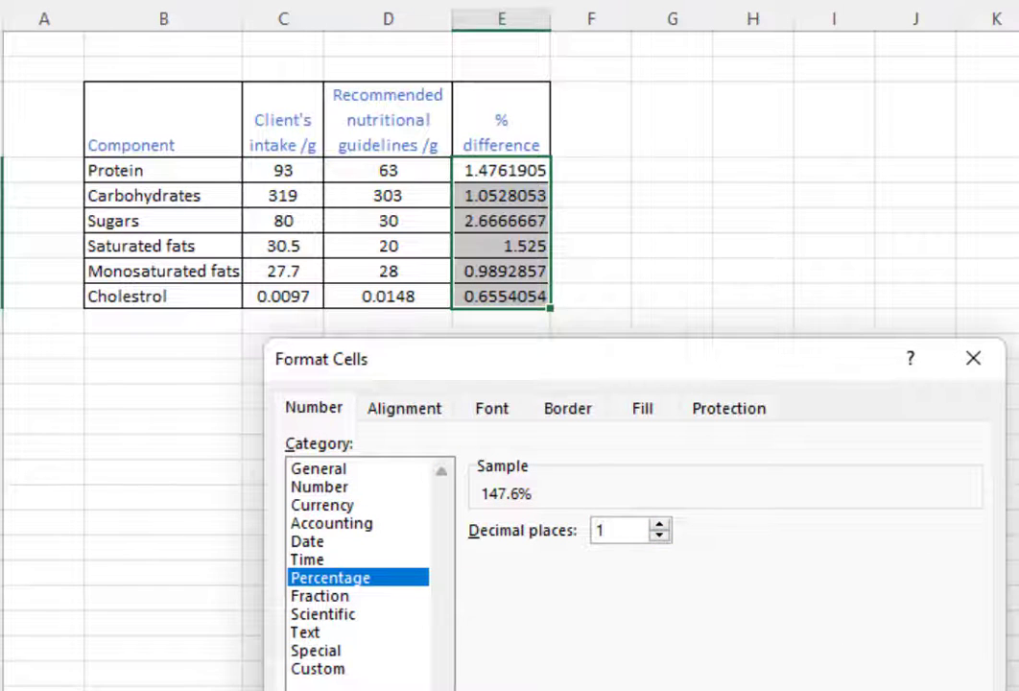
{"action": "key", "text": "Return"}
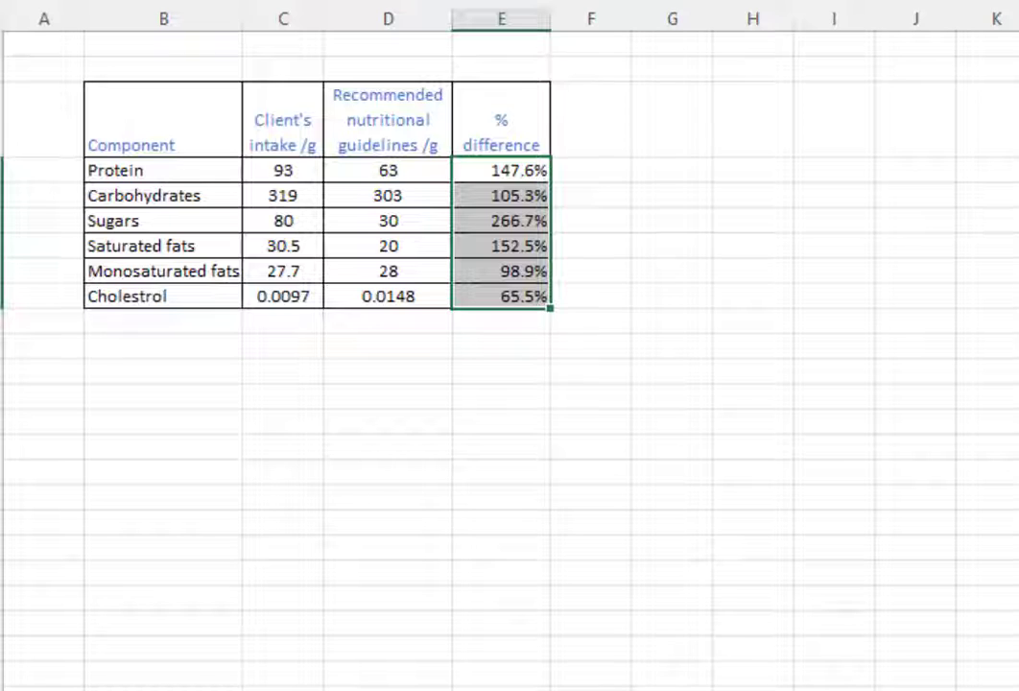
{"action": "left_click", "coordinate": [920, 214]}
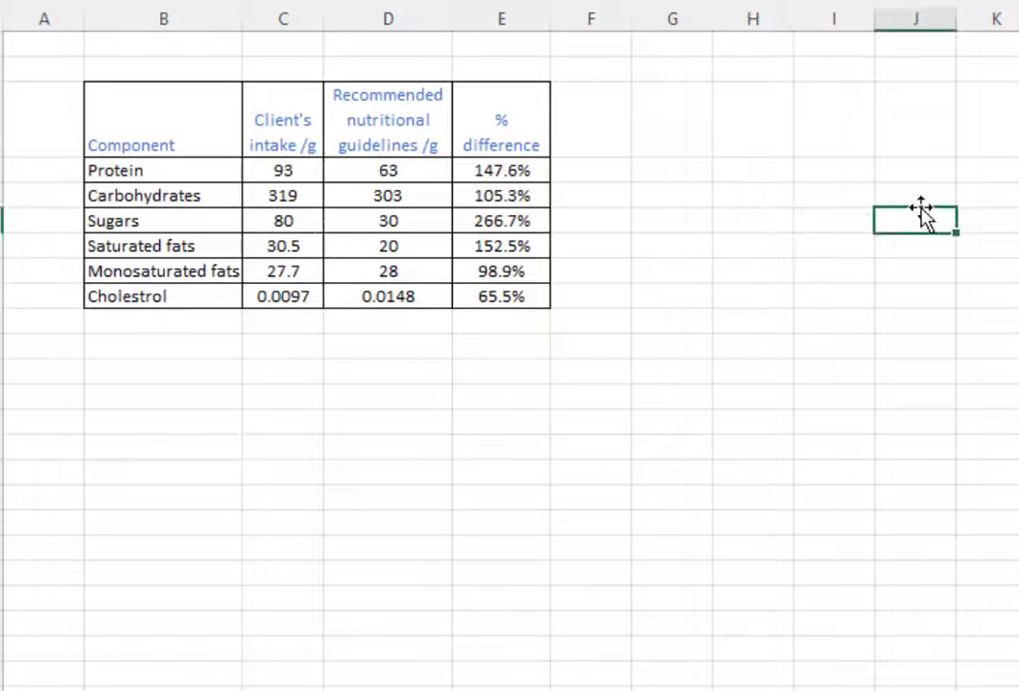
Step: Insert the recommended Clustered Column chart from the component names in B3:B9 and the % difference values in E3:E9
{"action": "left_click_drag", "start_coordinate": [159, 100], "coordinate": [227, 298]}
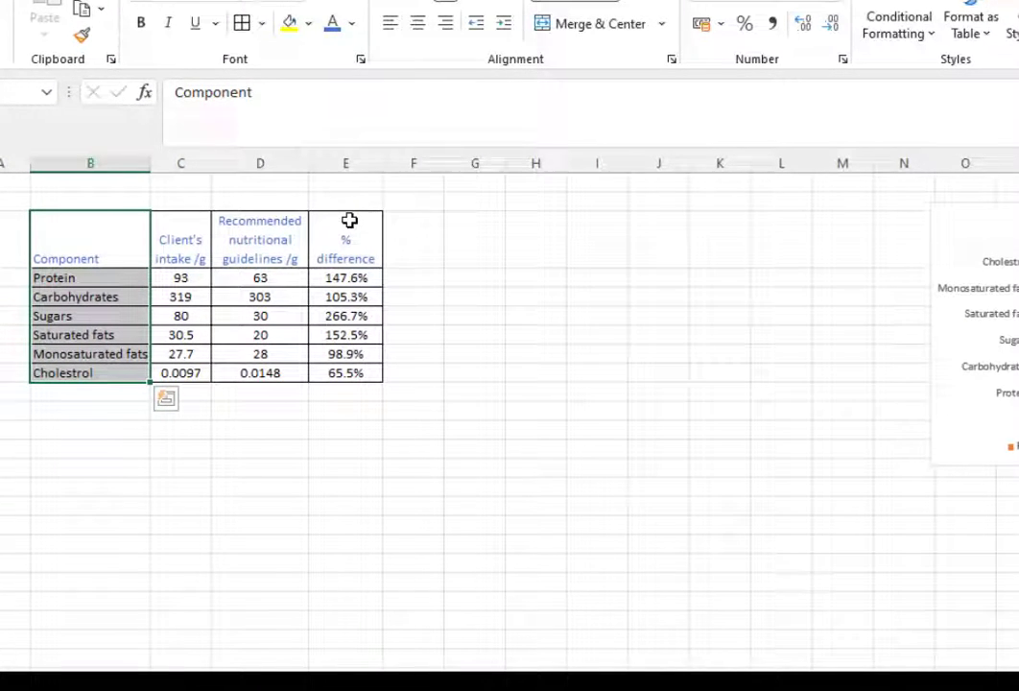
{"action": "left_click_drag", "start_coordinate": [350, 220], "coordinate": [342, 375]}
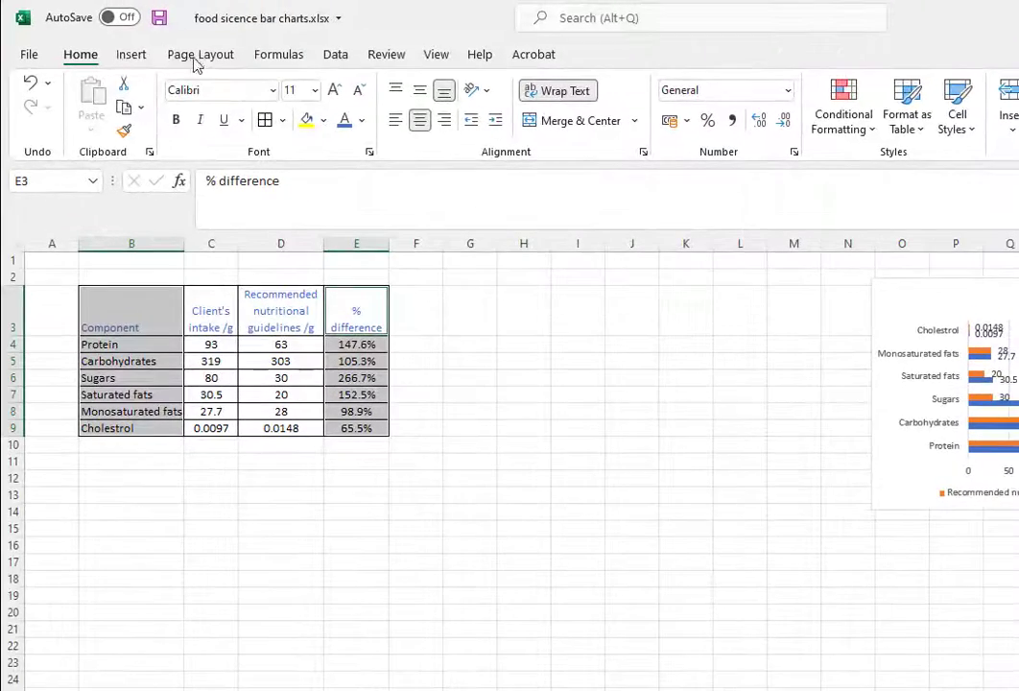
{"action": "left_click", "coordinate": [124, 55]}
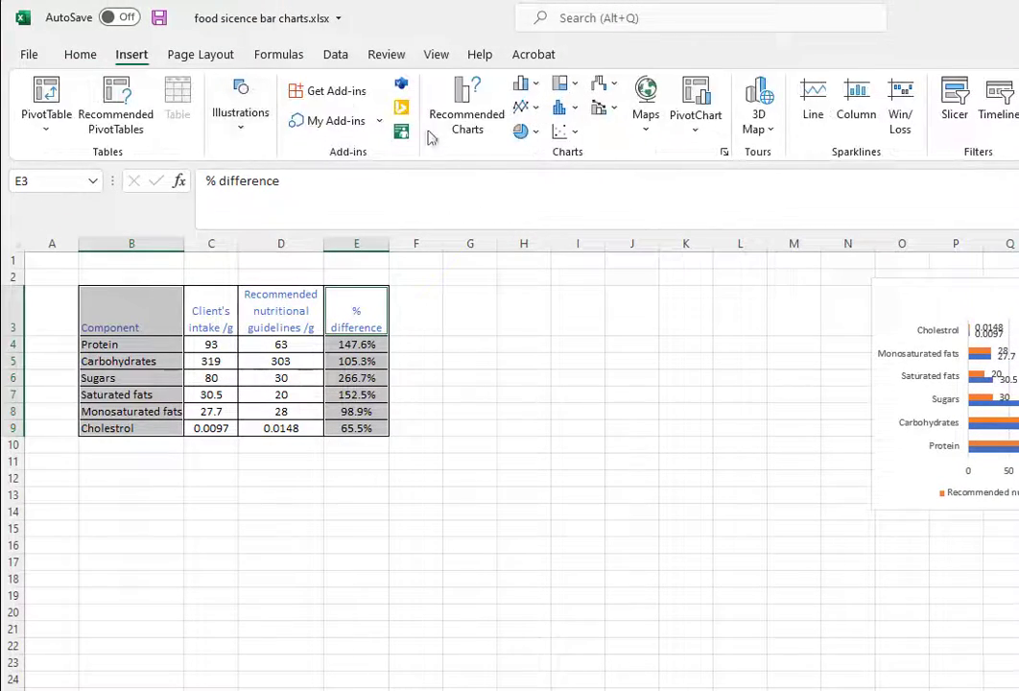
{"action": "left_click", "coordinate": [464, 115]}
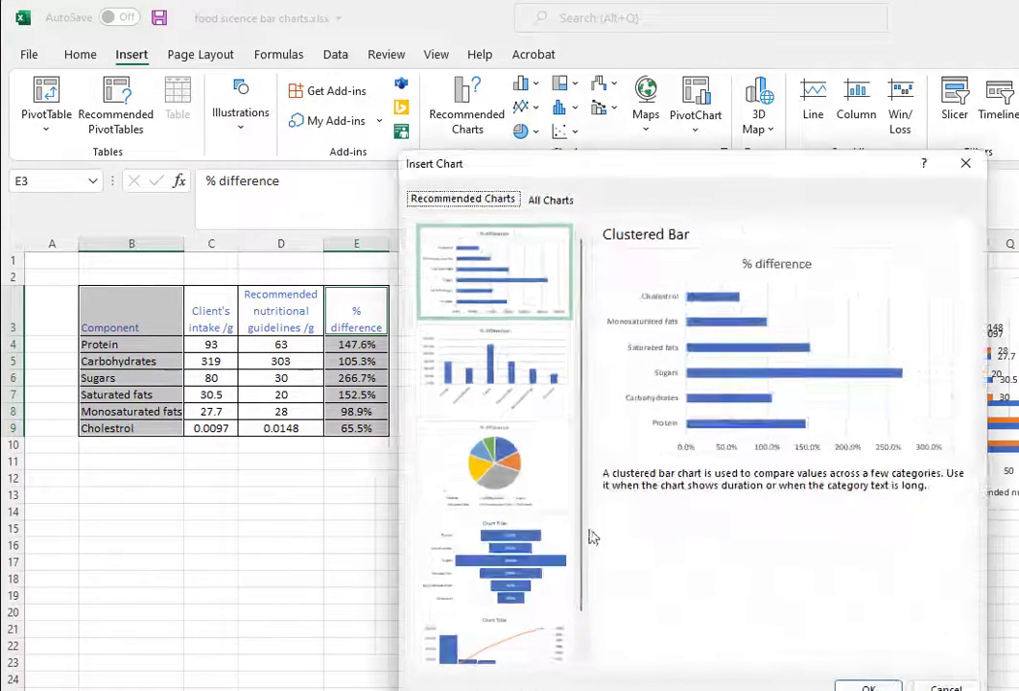
{"action": "left_click", "coordinate": [441, 357]}
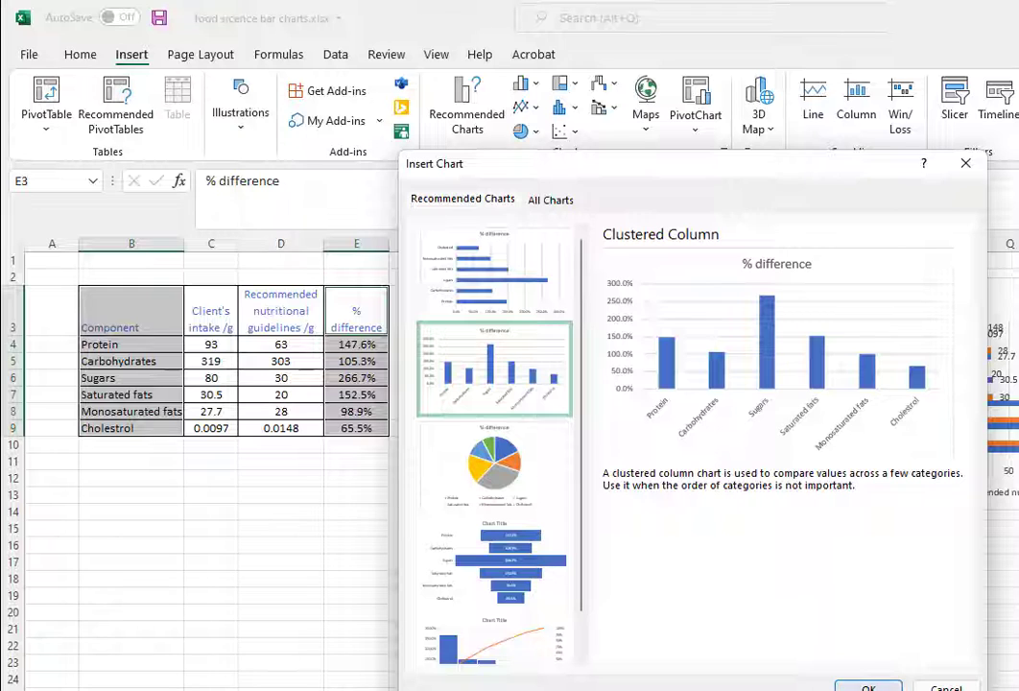
{"action": "left_click", "coordinate": [868, 687]}
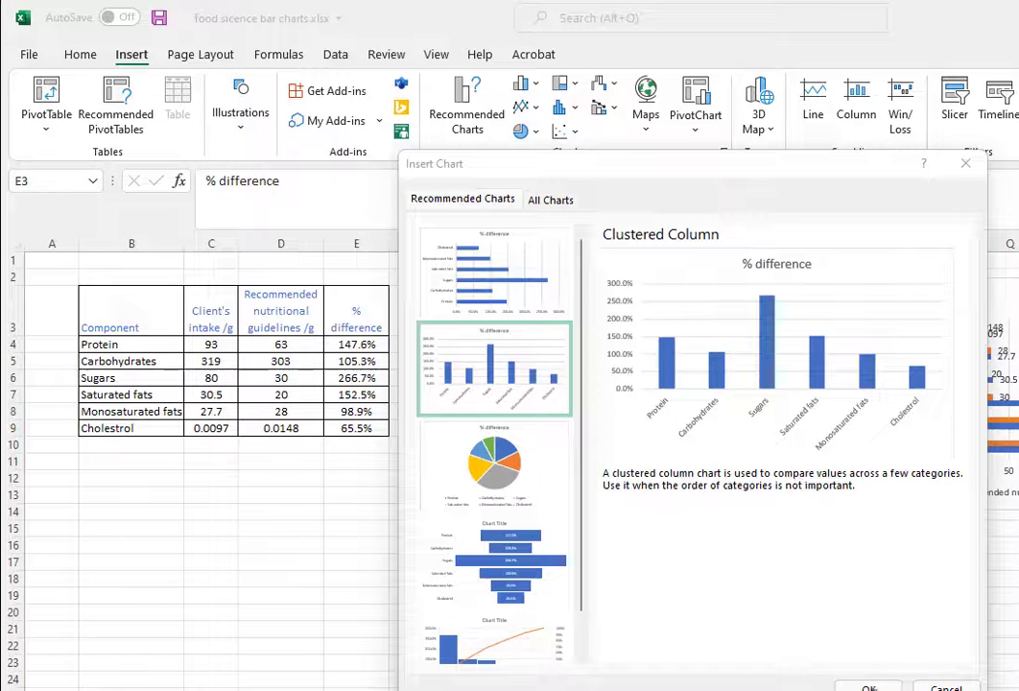
Step: Place the % difference chart beside the data table and add data labels to its columns
{"action": "left_click_drag", "start_coordinate": [588, 417], "coordinate": [504, 283]}
{"action": "right_click", "coordinate": [596, 351]}
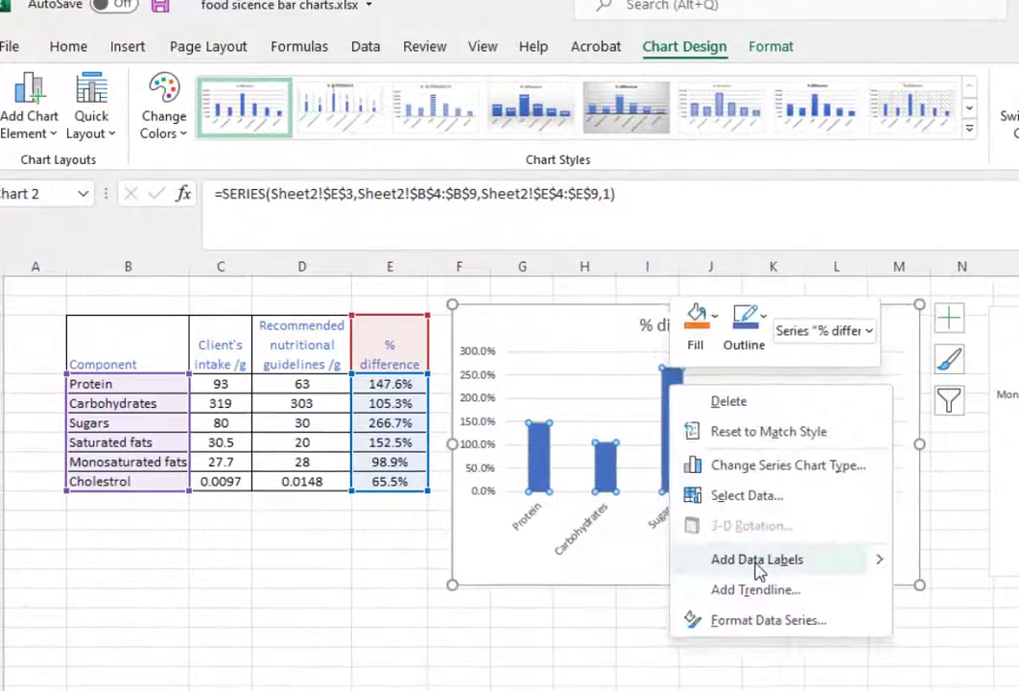
{"action": "left_click", "coordinate": [714, 528]}
{"action": "left_click", "coordinate": [846, 637]}
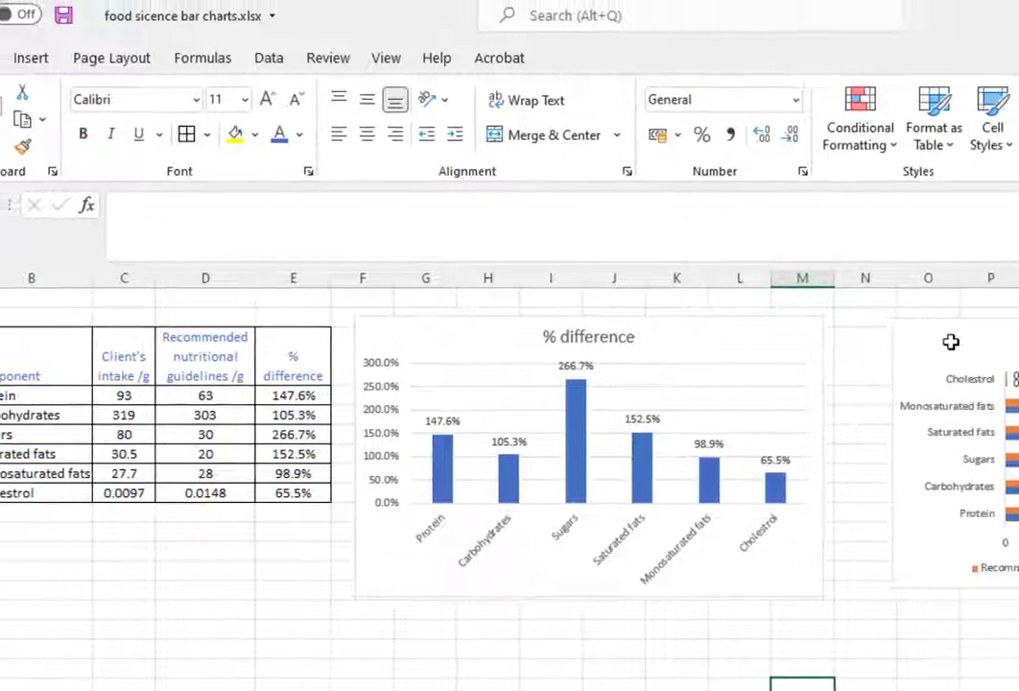
Step: Move the clustered bar chart closer to the % difference chart so they sit side by side
{"action": "left_click", "coordinate": [905, 332]}
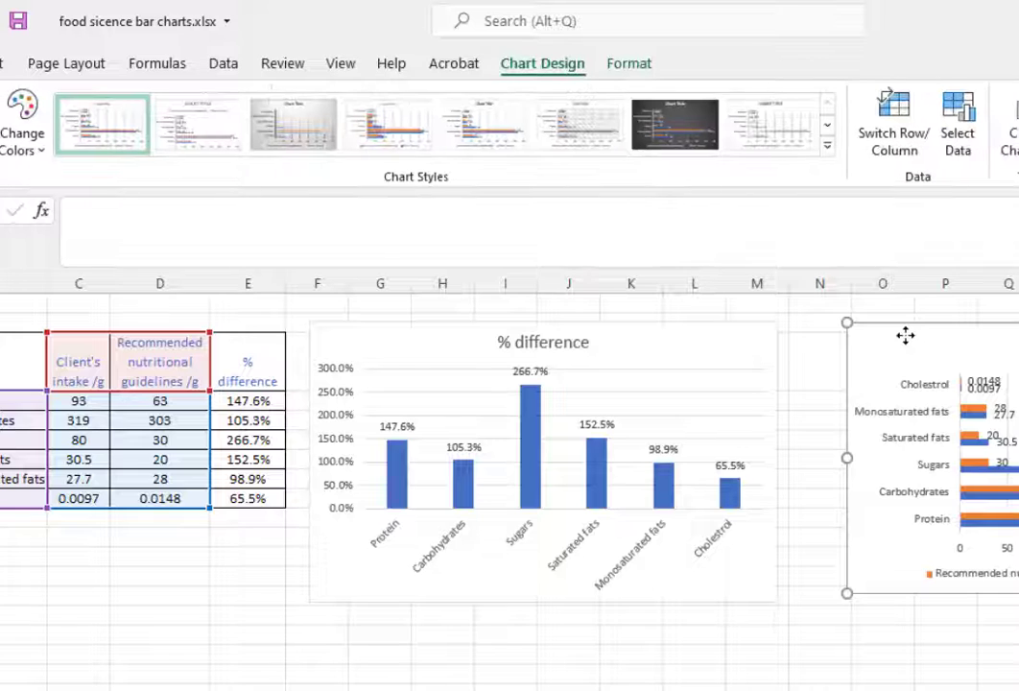
{"action": "left_click_drag", "start_coordinate": [905, 332], "coordinate": [859, 337]}
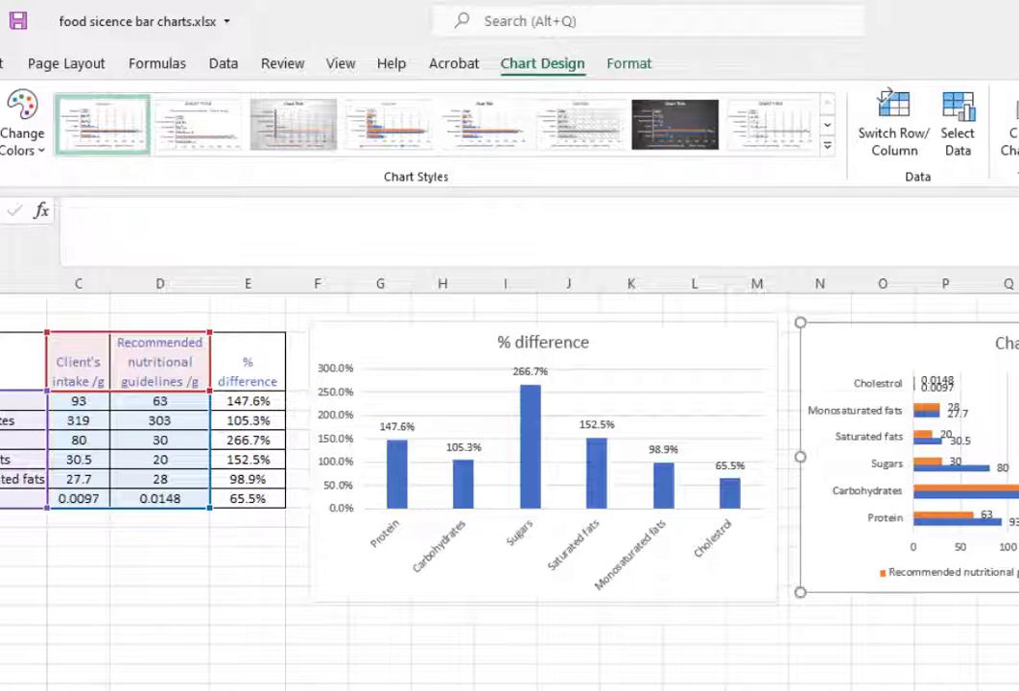
{"action": "left_click", "coordinate": [695, 686]}
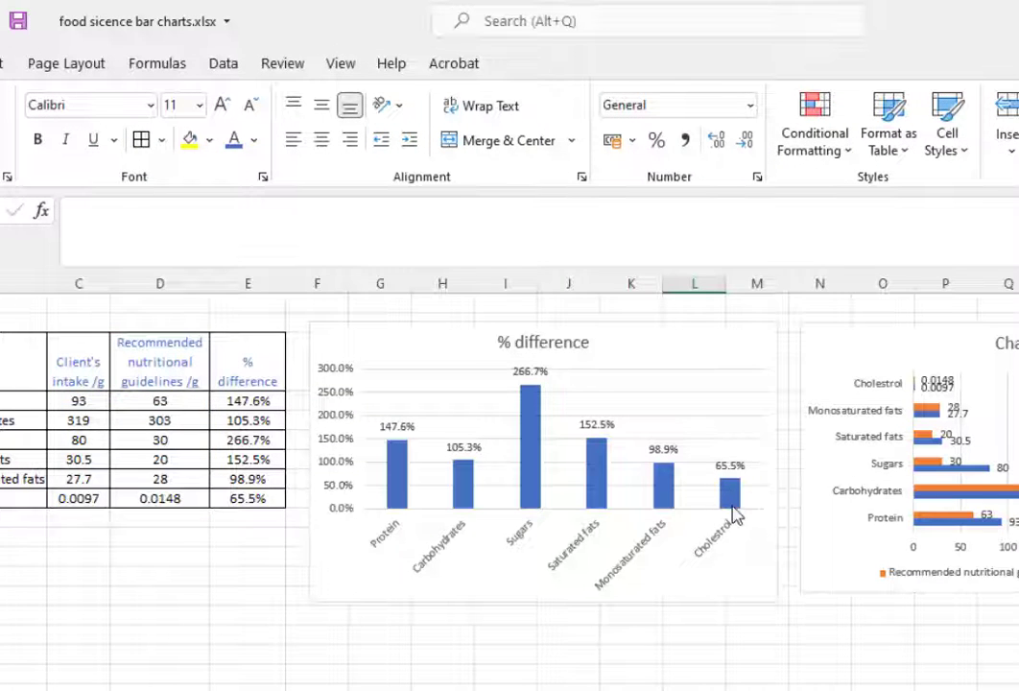
{"action": "mouse_move", "coordinate": [738, 508]}
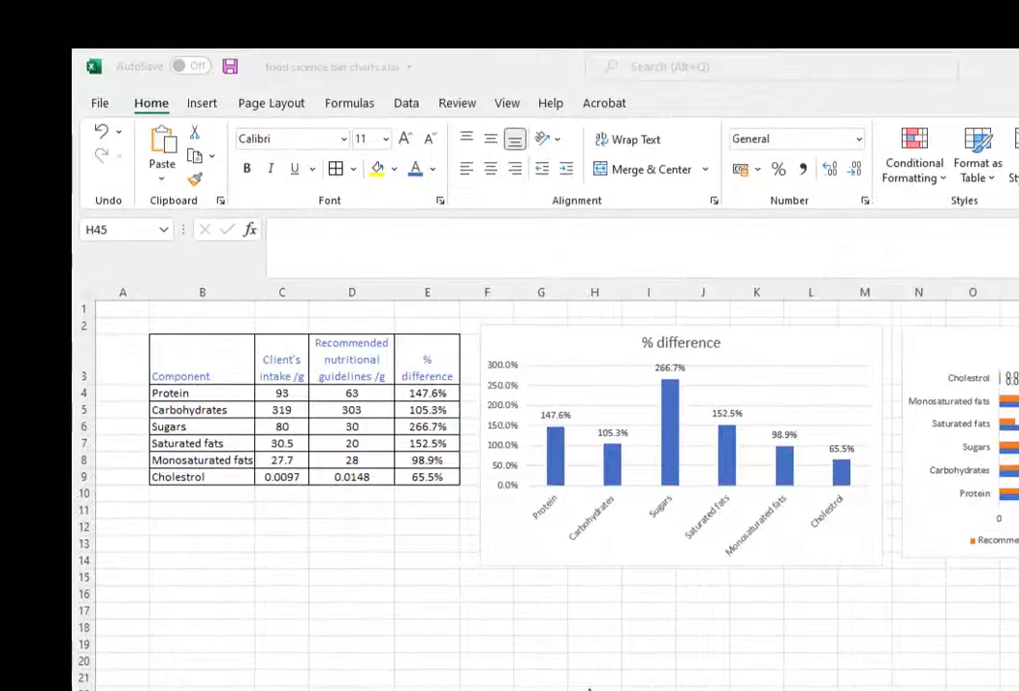
Step: Paste the vitamin data into B44:D49, well below the nutrition table
{"action": "scroll", "coordinate": [590, 686], "scroll_direction": "down", "scroll_amount": 9}
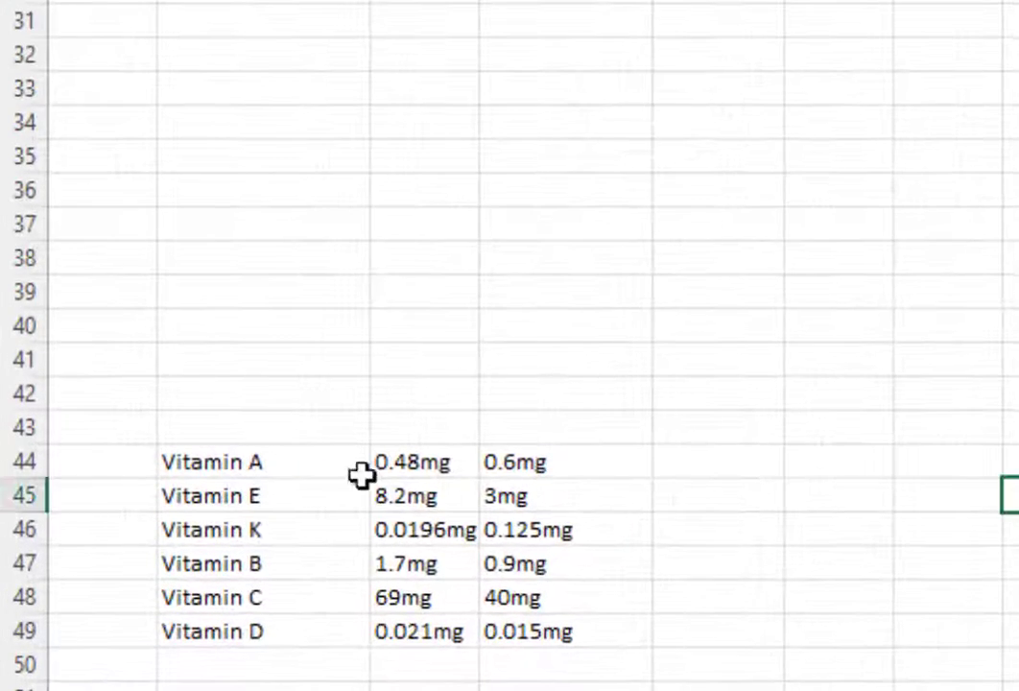
{"action": "key", "text": "ctrl+v"}
{"action": "left_click", "coordinate": [427, 470]}
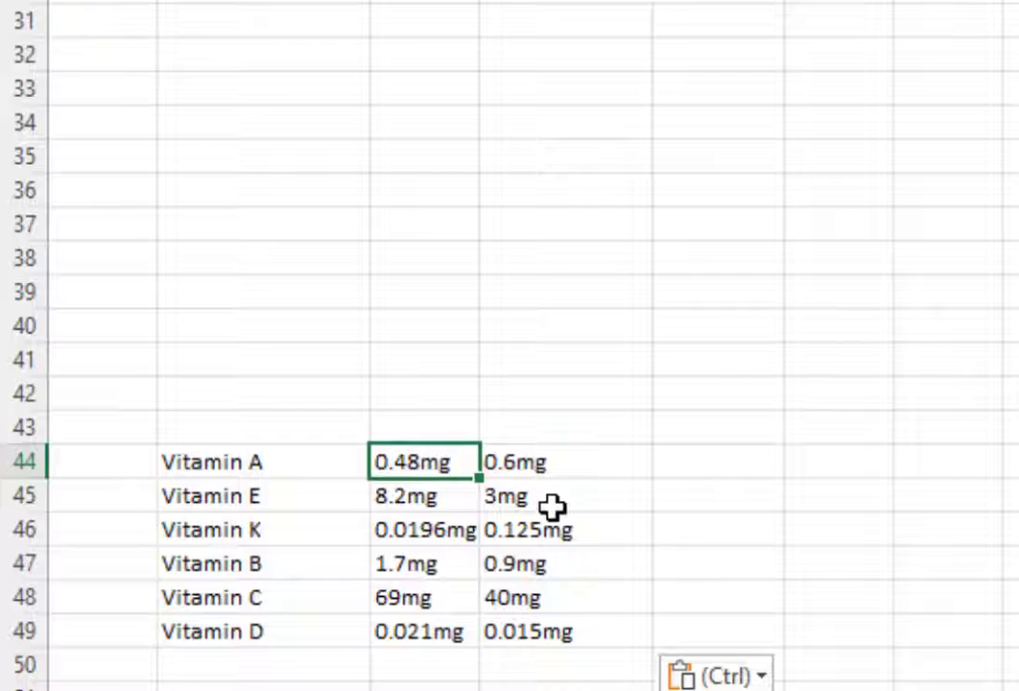
{"action": "left_click", "coordinate": [405, 431]}
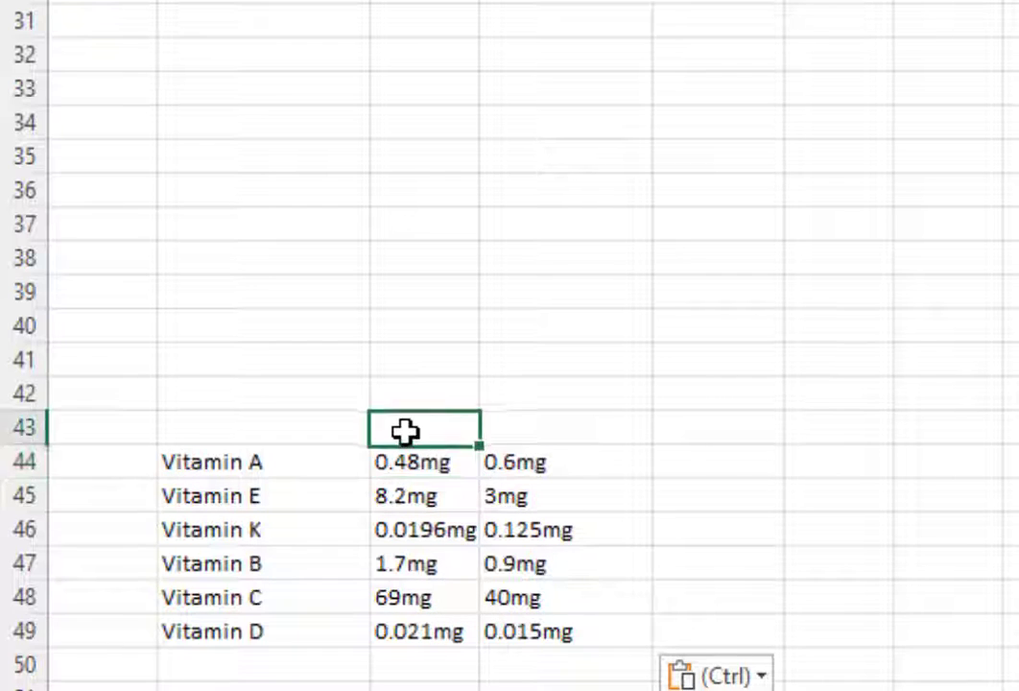
{"action": "left_click", "coordinate": [610, 434]}
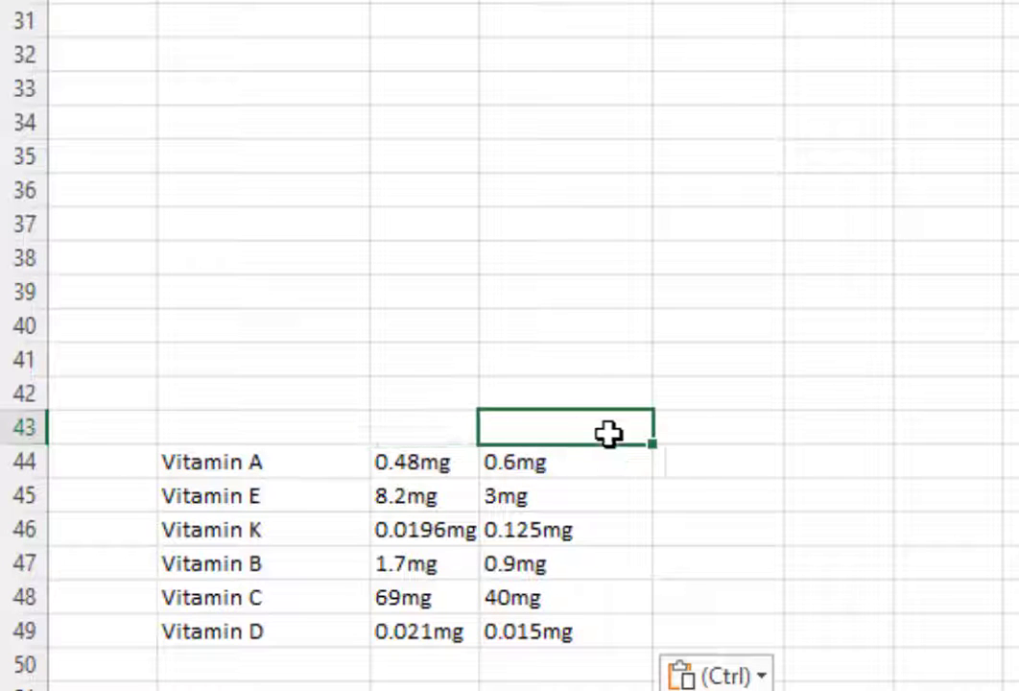
{"action": "scroll", "coordinate": [1007, 409], "scroll_direction": "up", "scroll_amount": 9}
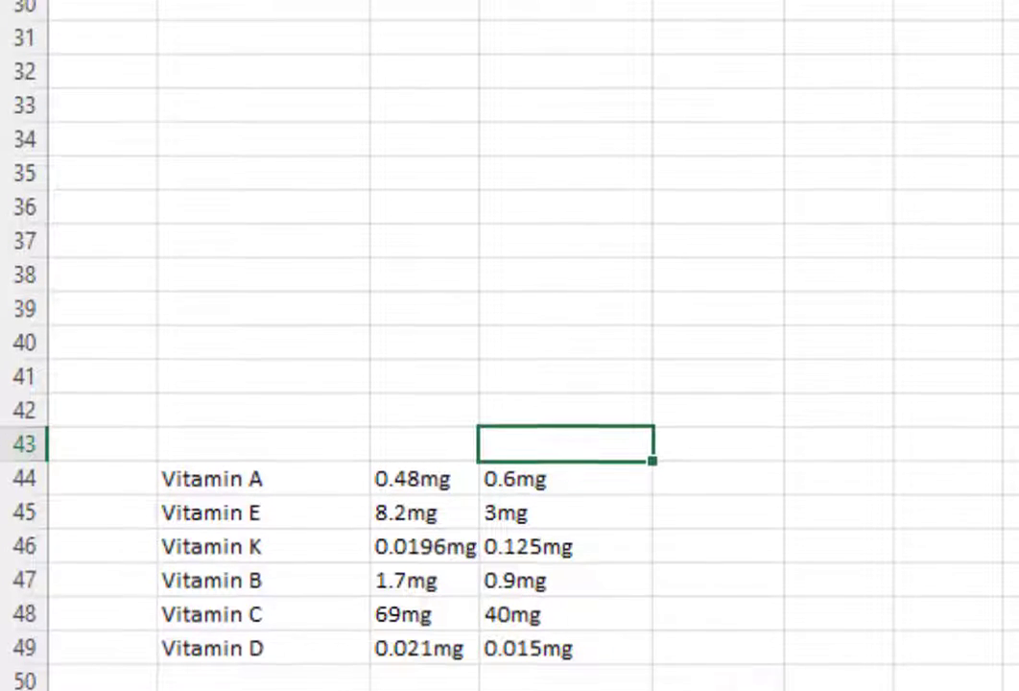